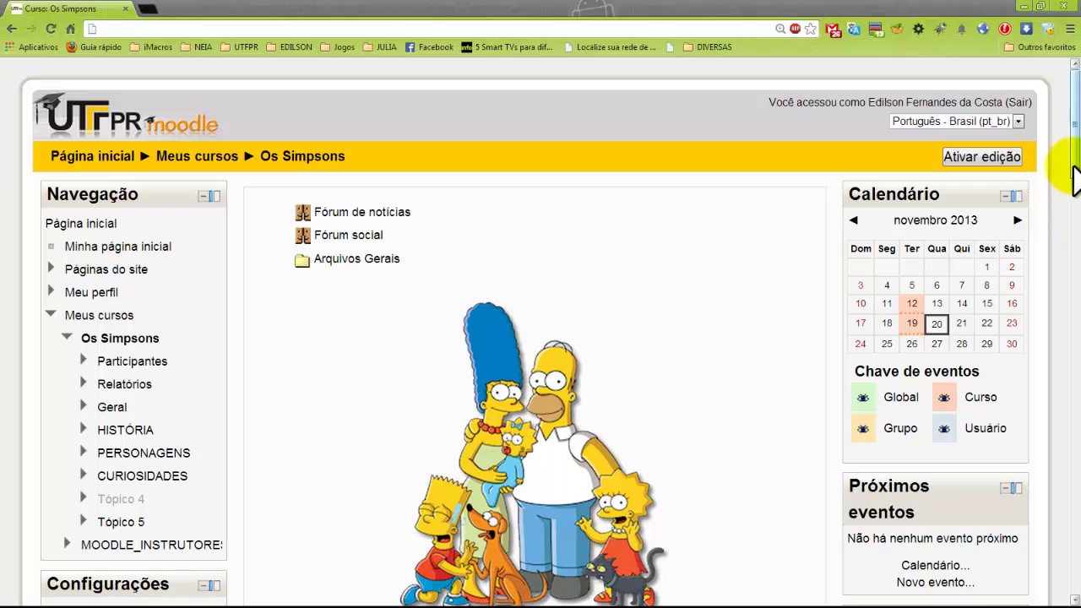
Step: Turn on editing mode for the Os Simpsons course page
drag(1073, 167, 1074, 169)
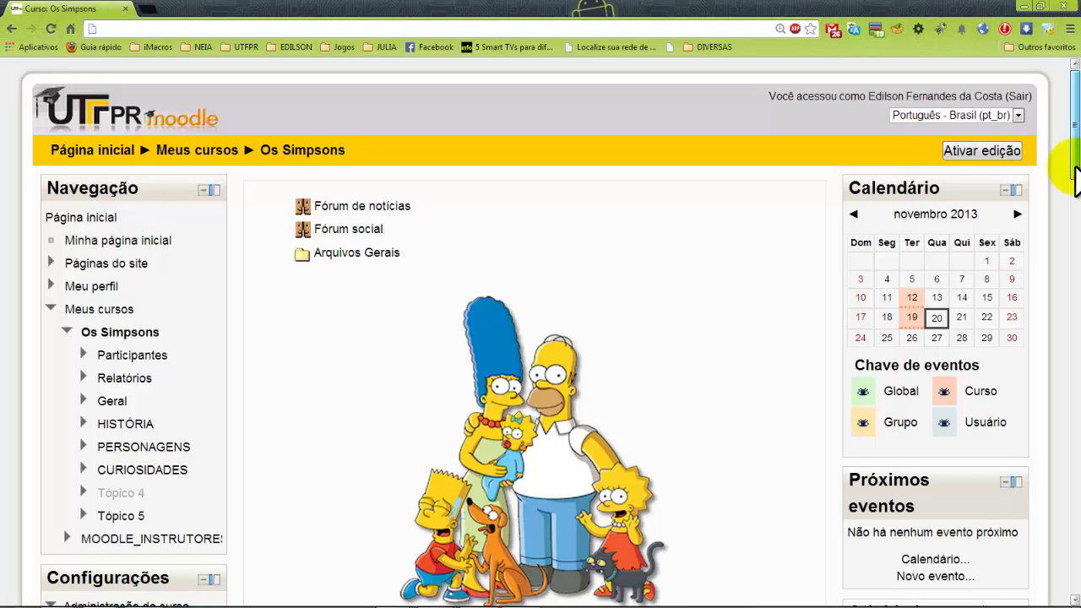
drag(1074, 173, 1076, 178)
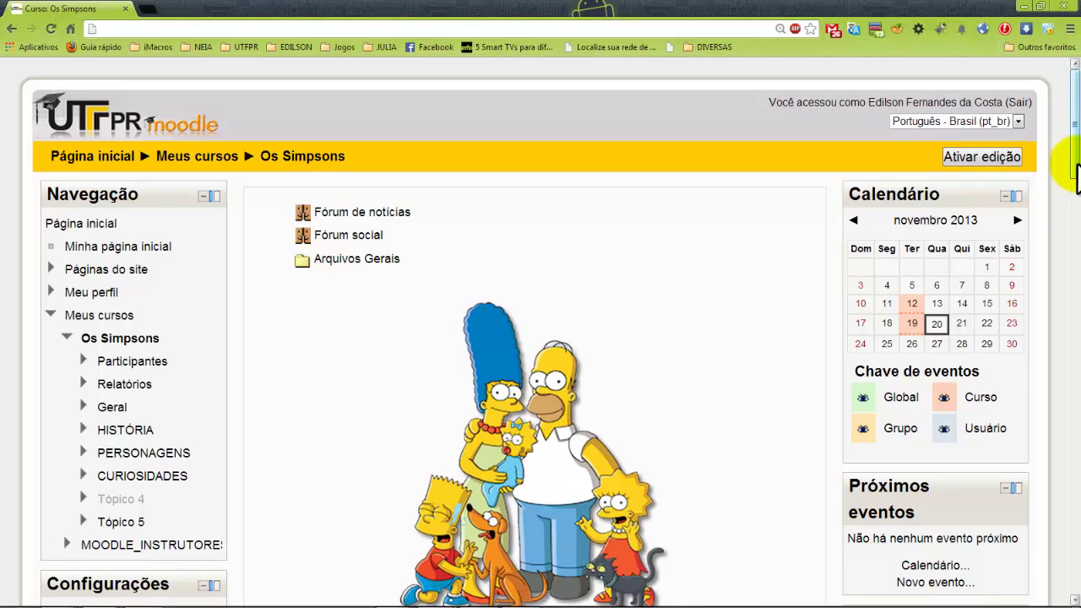
mouse_move(1074, 173)
mouse_down()
mouse_move(1075, 191)
mouse_move(1076, 160)
mouse_up()
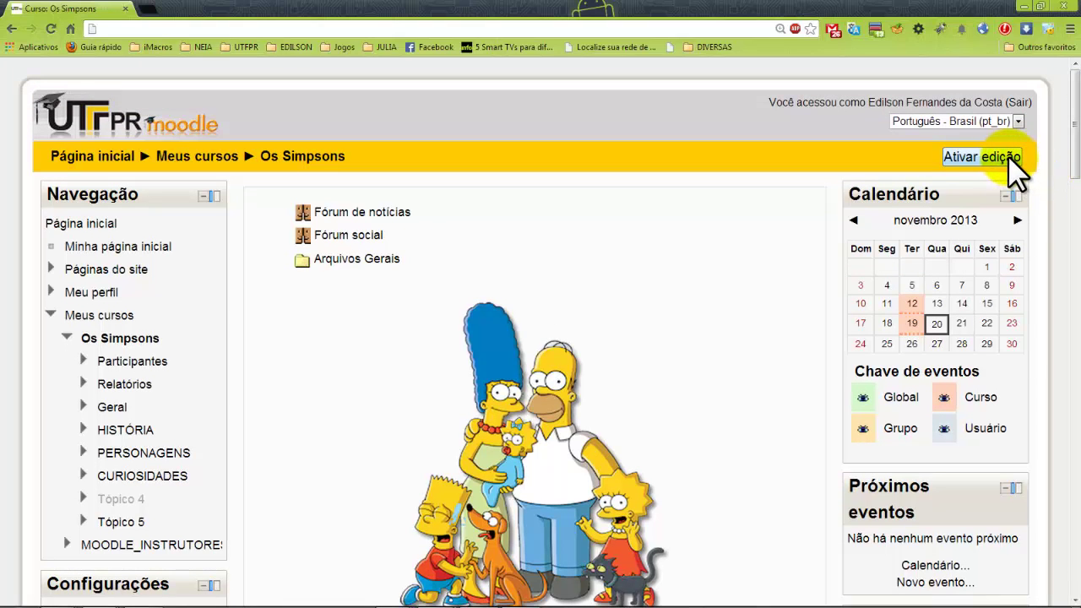
click(979, 156)
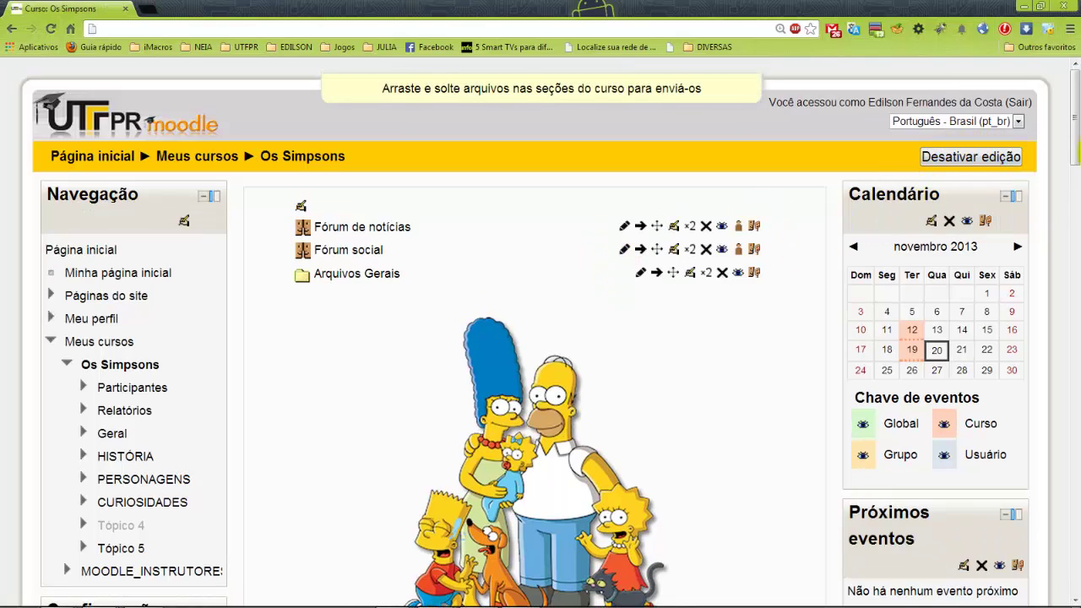
Step: Add a new Questionário activity to the PERSONAGENS section of the course
drag(1074, 118, 1055, 293)
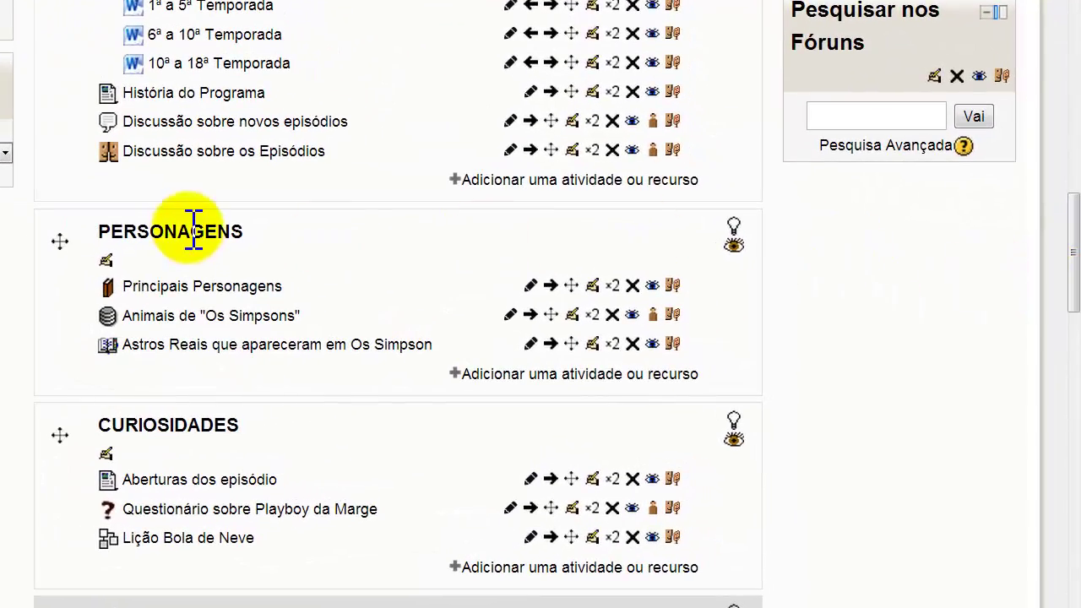
click(549, 374)
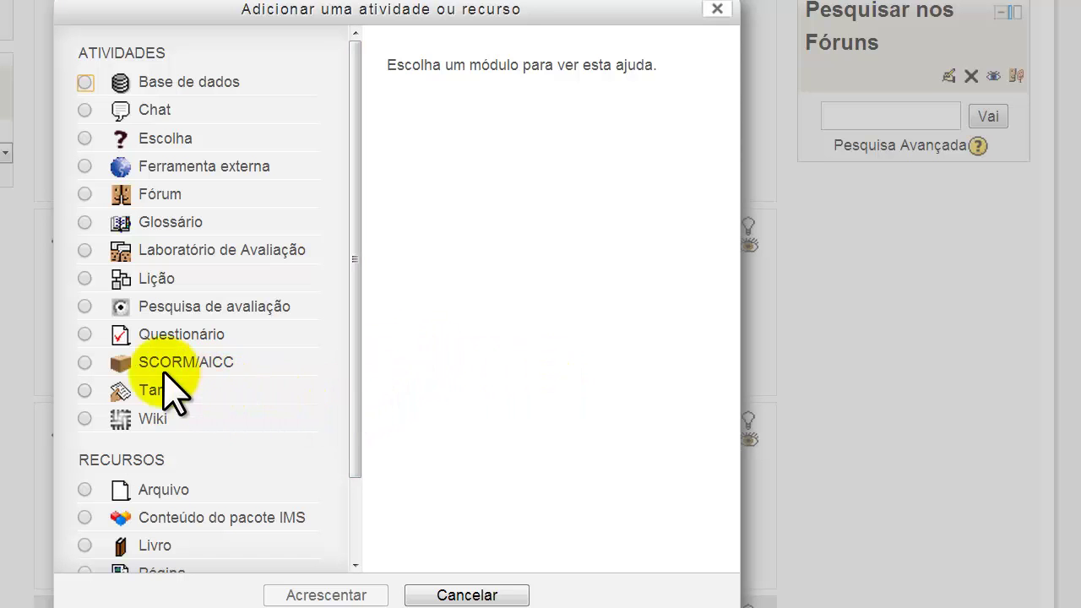
click(85, 335)
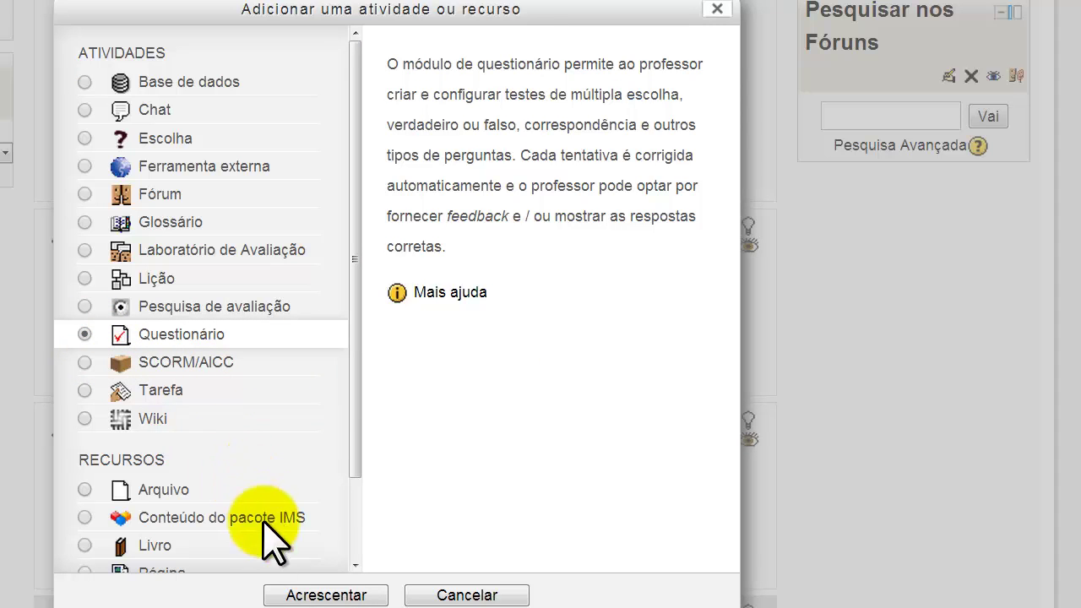
click(338, 595)
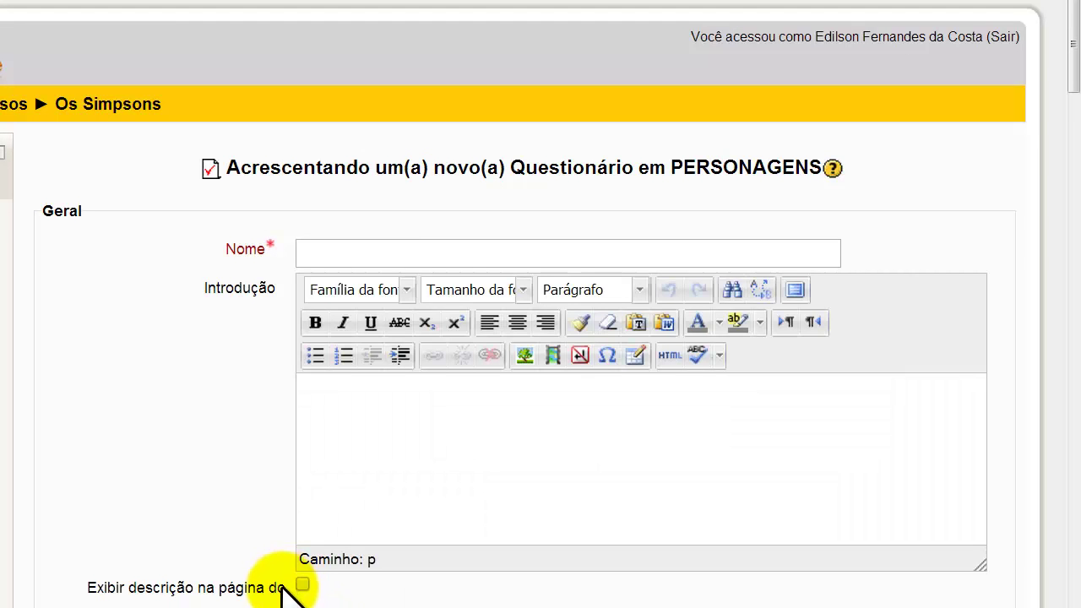
Step: Name the quiz "Questionário sobre personagens" and enter the introduction "Responda as pesrguntas de acordo com o que vc leu sobre os personagens"
click(405, 250)
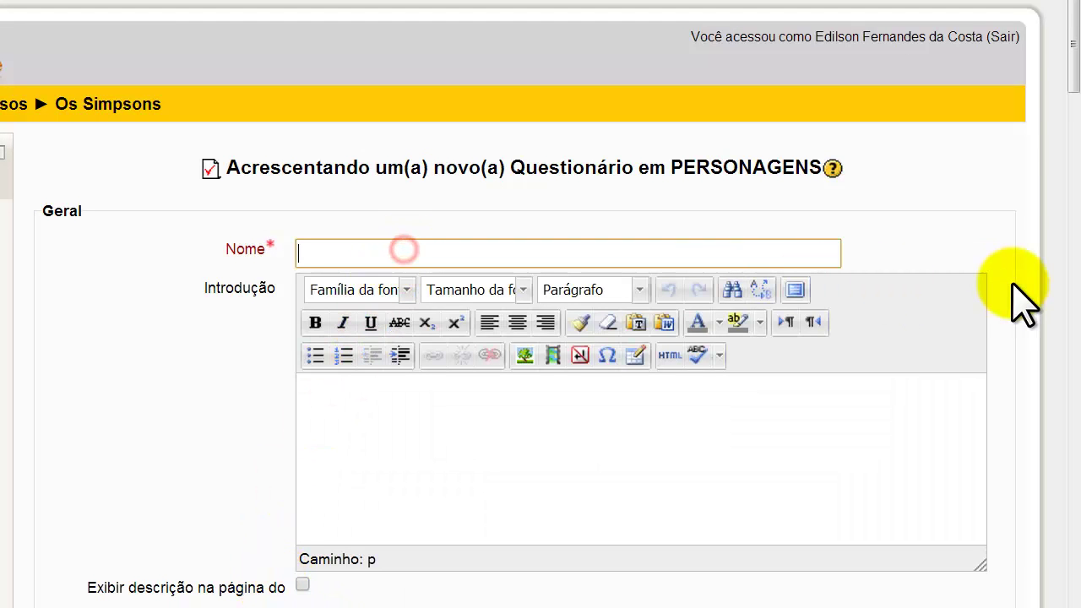
text(Questionário sobre personagens)
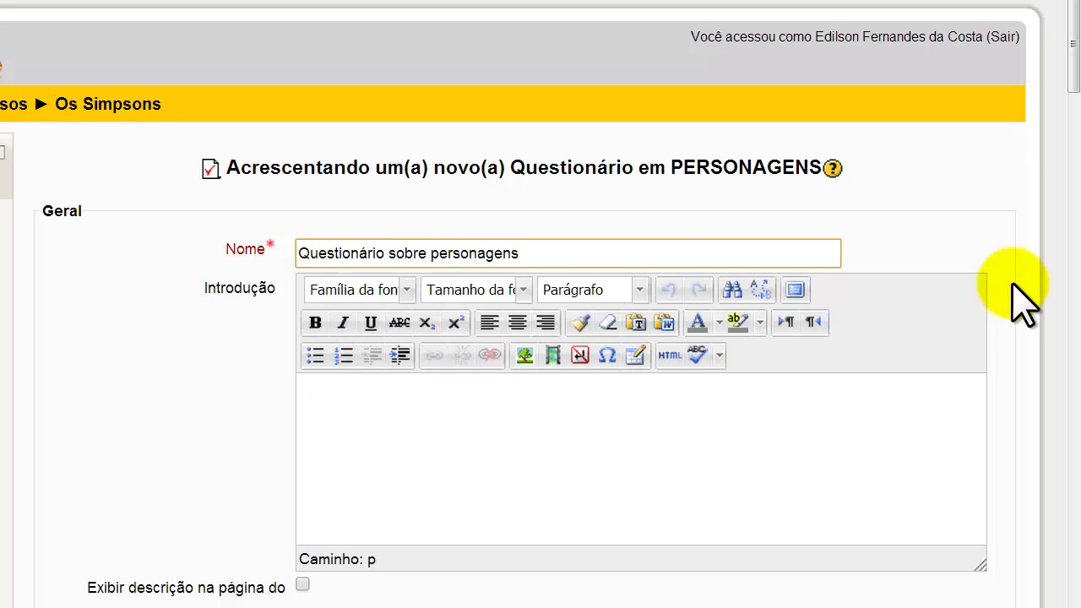
key(Tab)
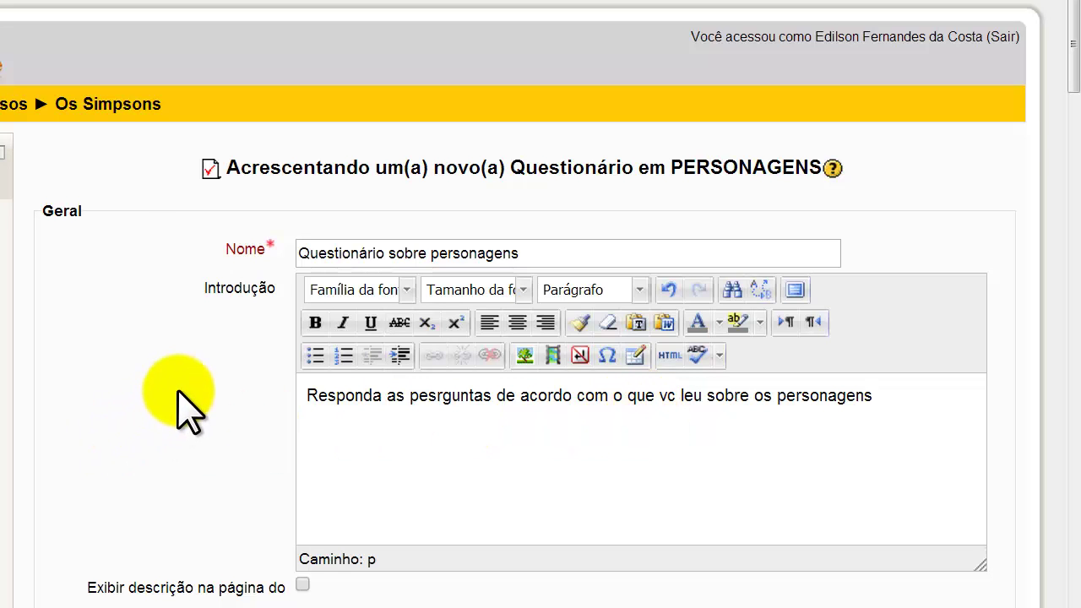
Step: Set the quiz's behaviour when time expires to "a tentativa é enviada automaticamente"
scroll(179, 388, down, 3)
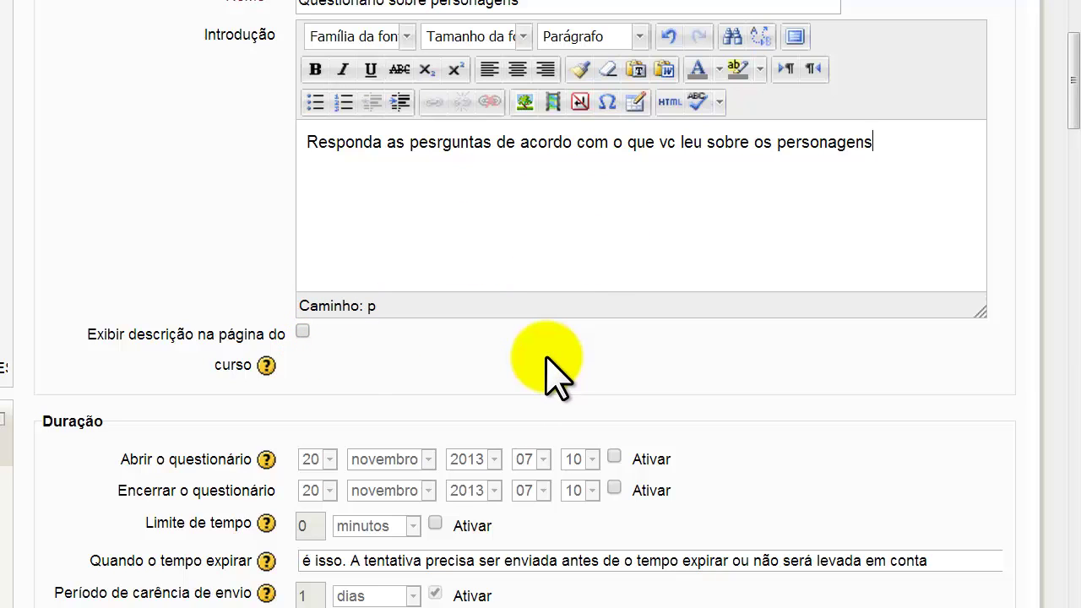
scroll(547, 362, down, 2)
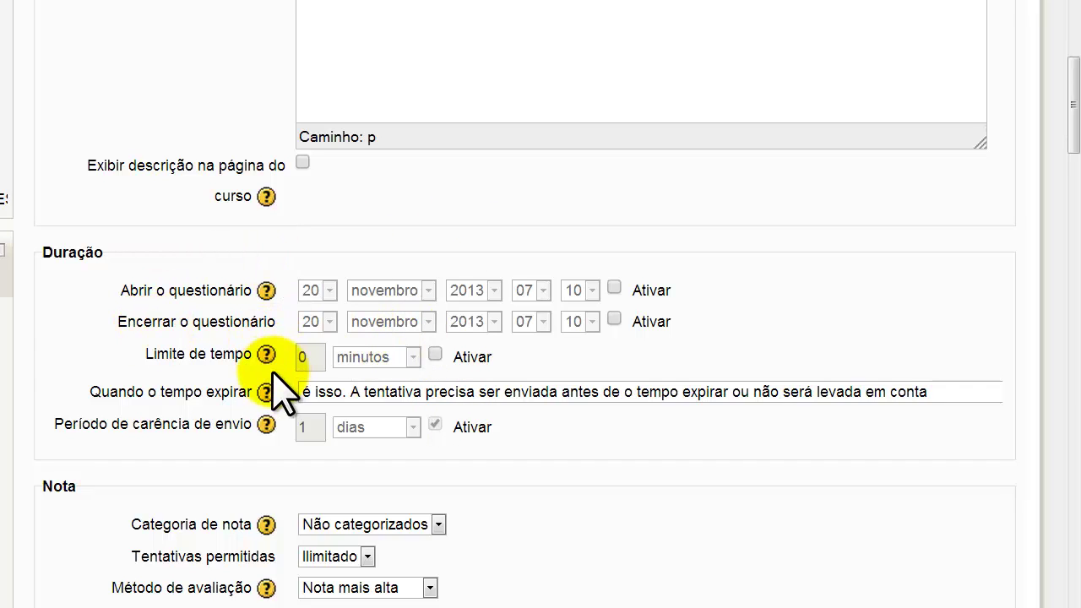
click(330, 390)
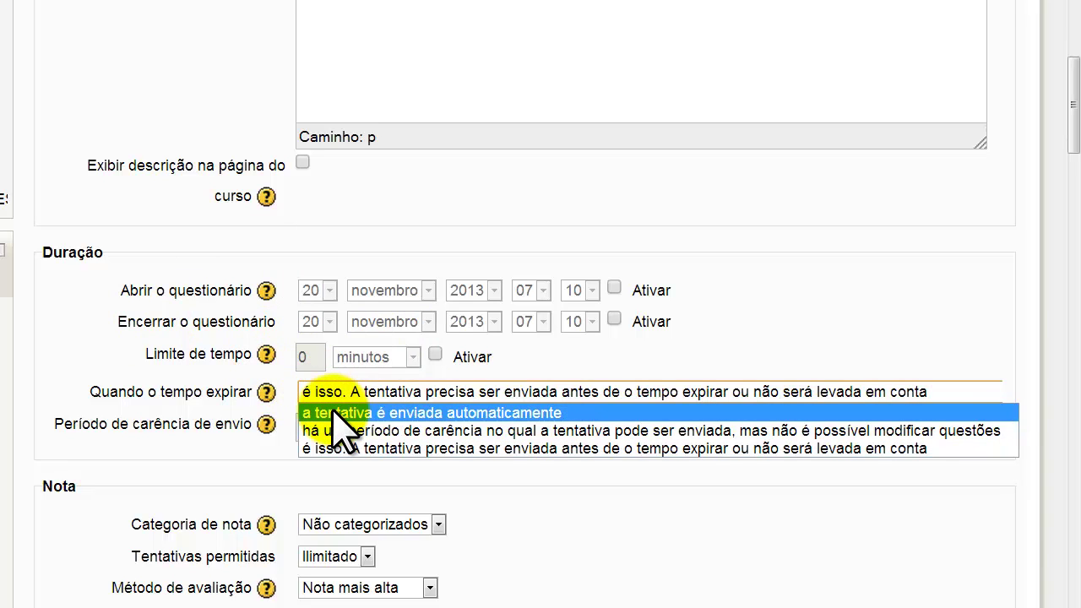
click(299, 387)
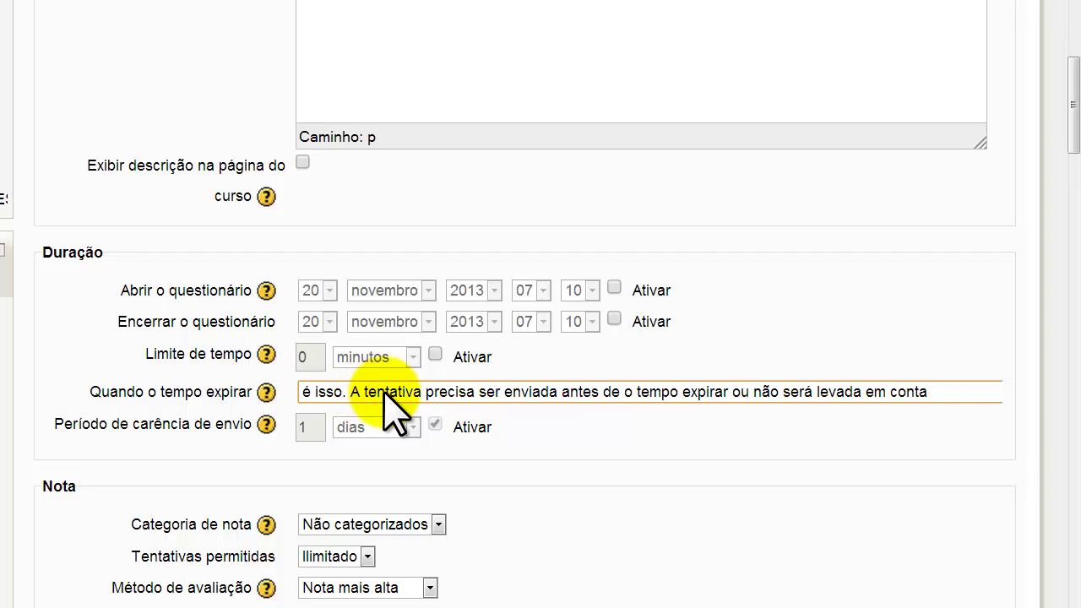
click(439, 393)
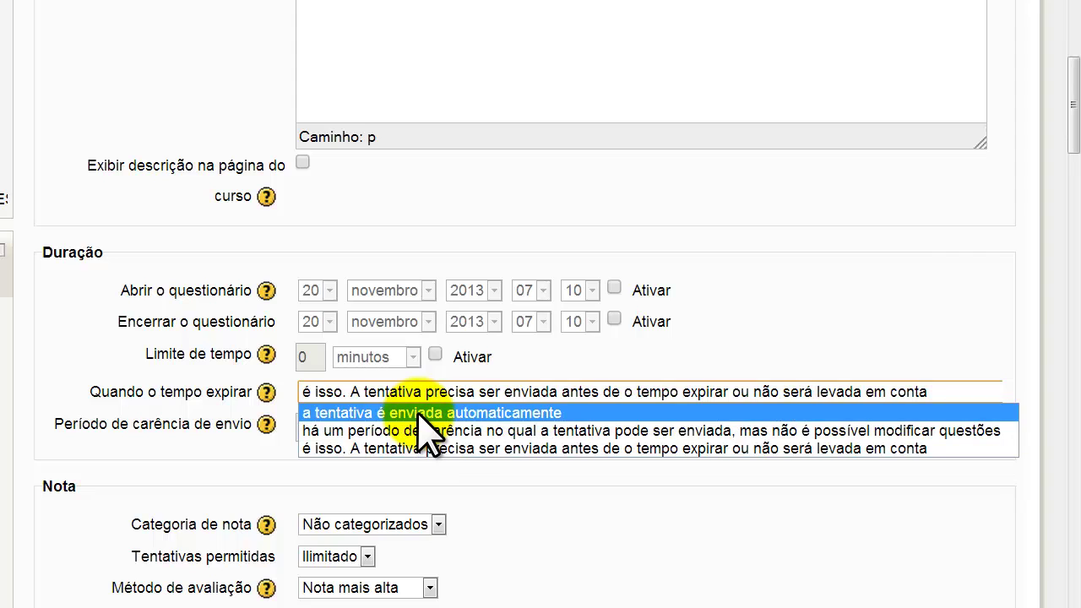
click(420, 414)
click(490, 454)
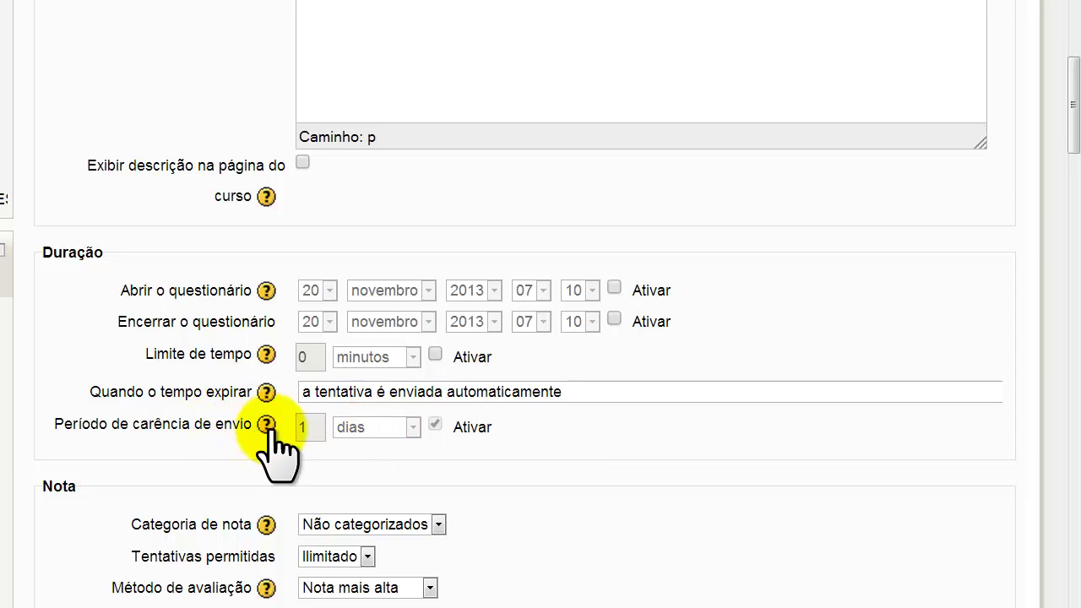
click(542, 445)
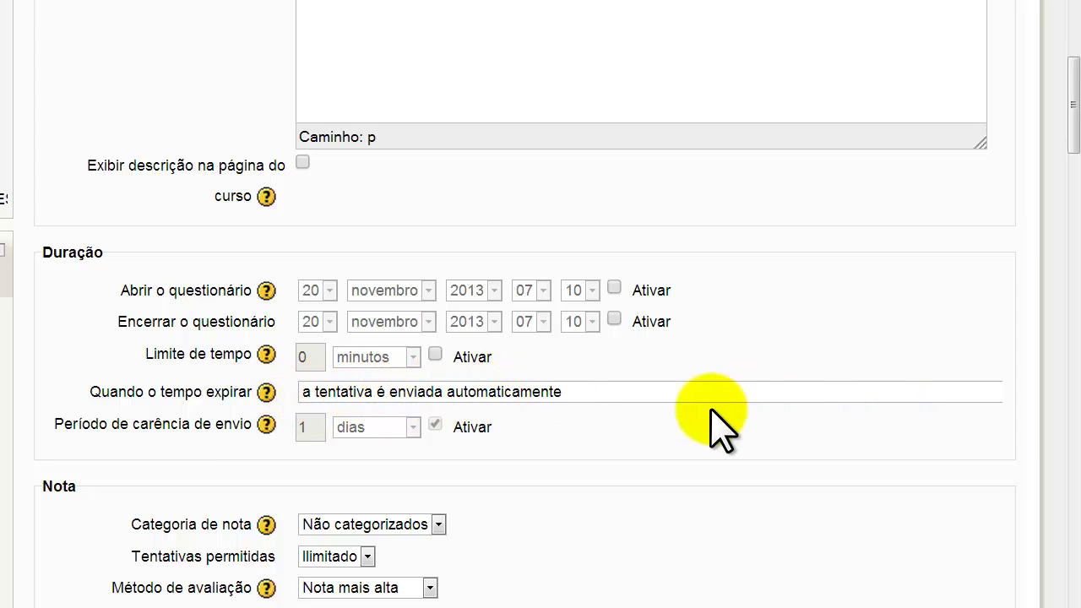
Step: Keep the grade category as Não categorizados and set the allowed attempts to 2
scroll(758, 414, down, 3)
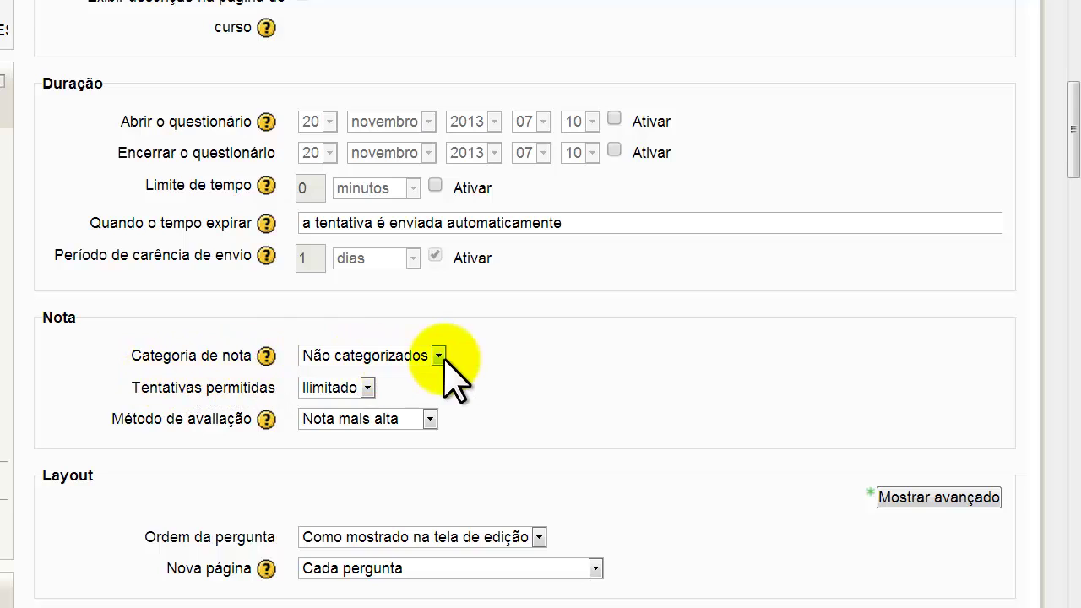
scroll(439, 354, down, 1)
click(439, 334)
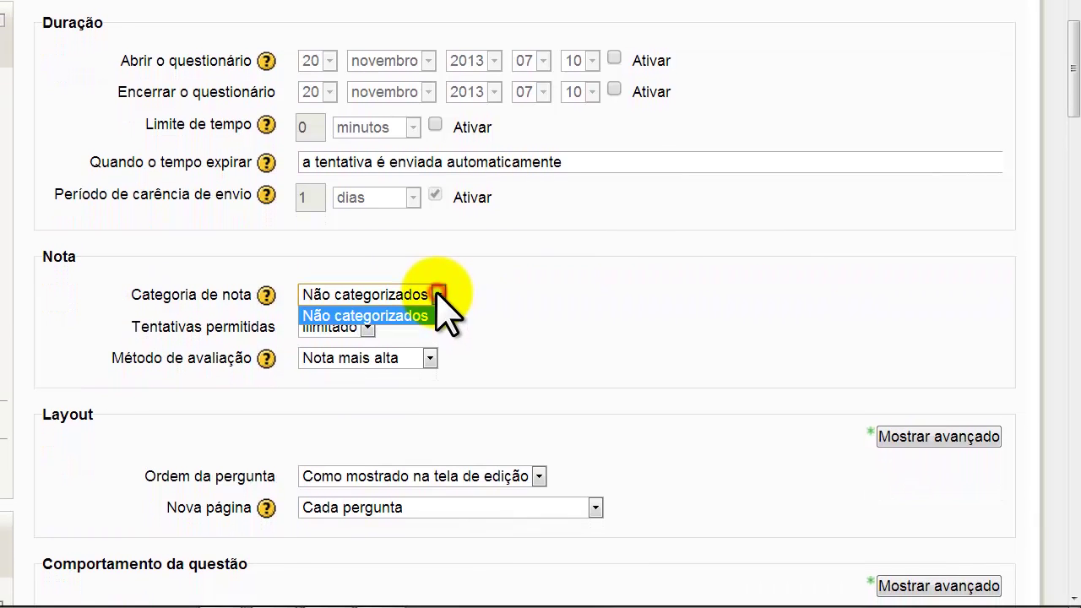
click(438, 333)
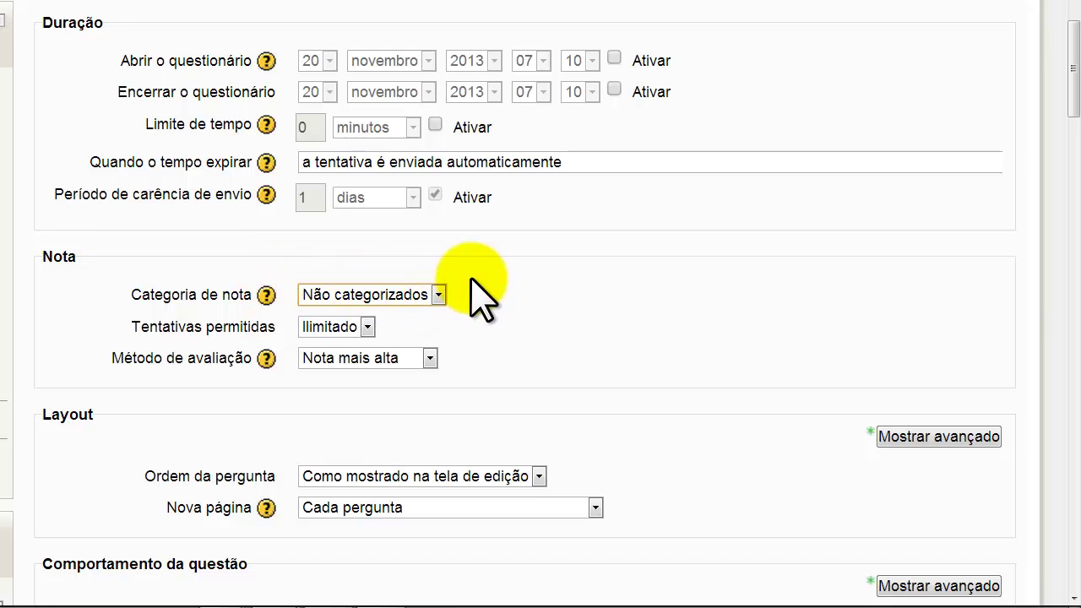
click(186, 256)
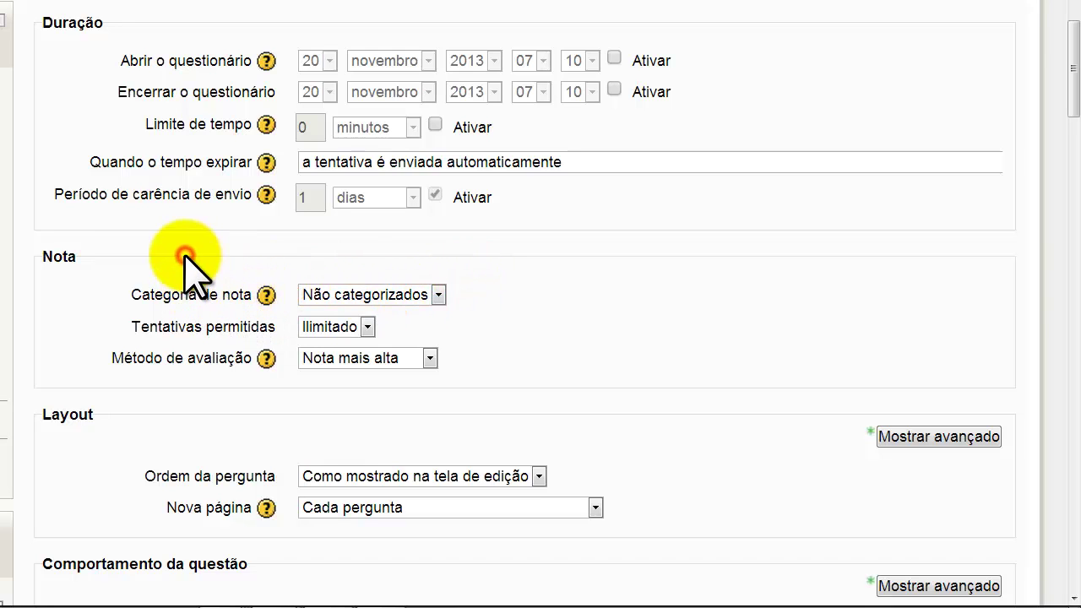
click(367, 326)
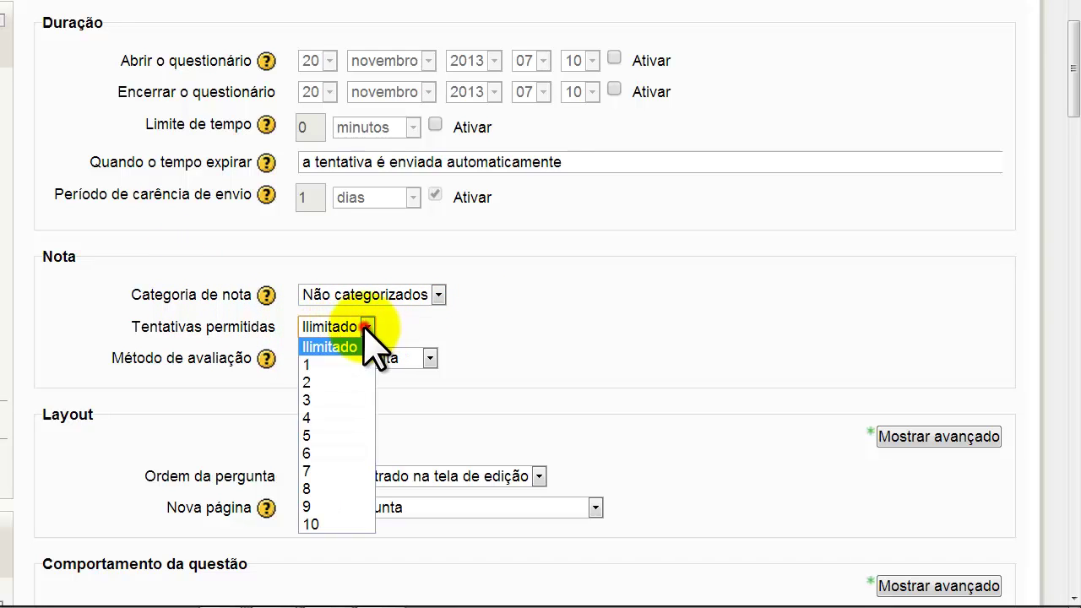
click(306, 379)
click(481, 364)
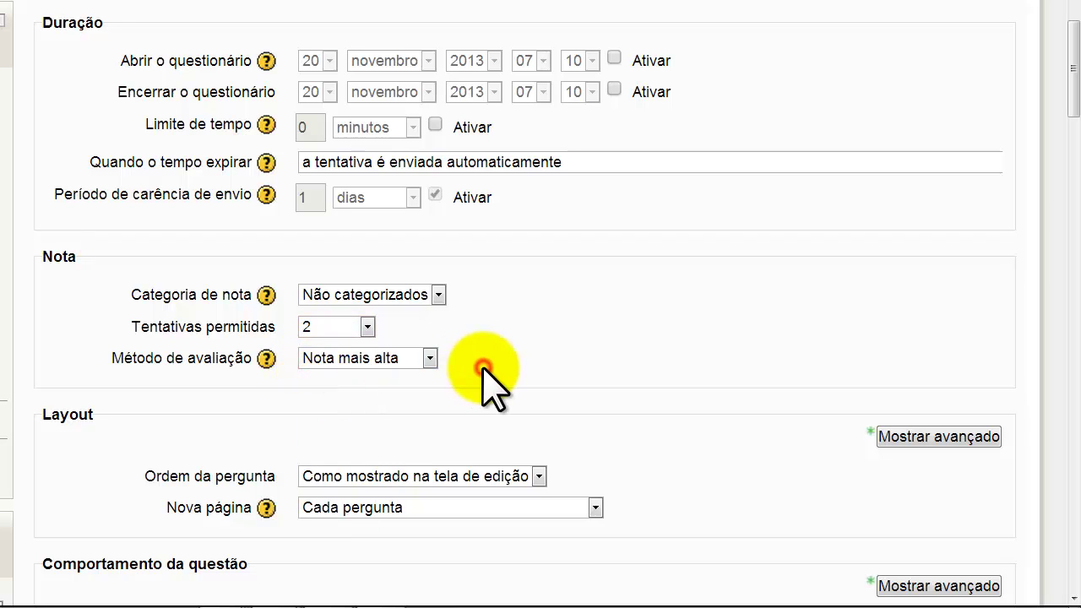
Step: Choose Nota mais alta as the quiz's grading method
click(430, 359)
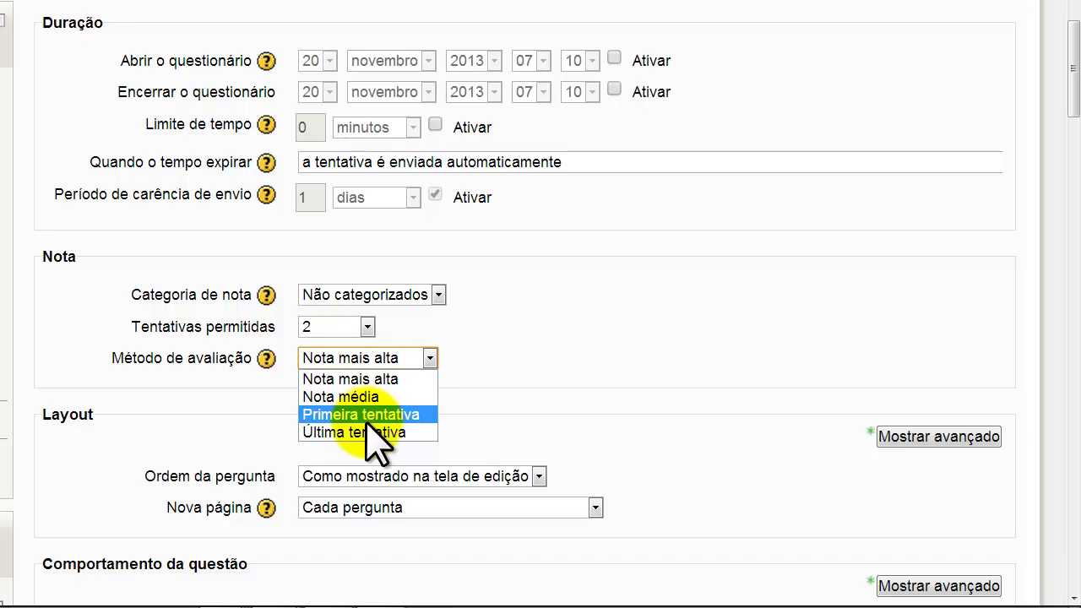
click(374, 379)
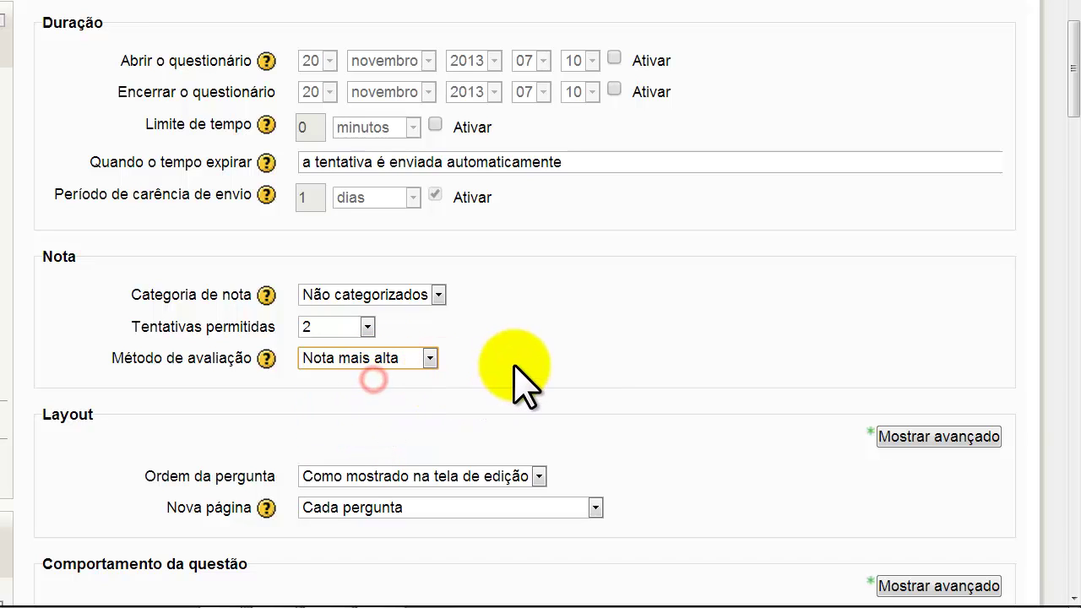
click(514, 364)
Step: Set the question order to "Embaralhar aleatoriamente" and the new page option to "Nunca, todas as questões em uma página"
scroll(514, 365, down, 2)
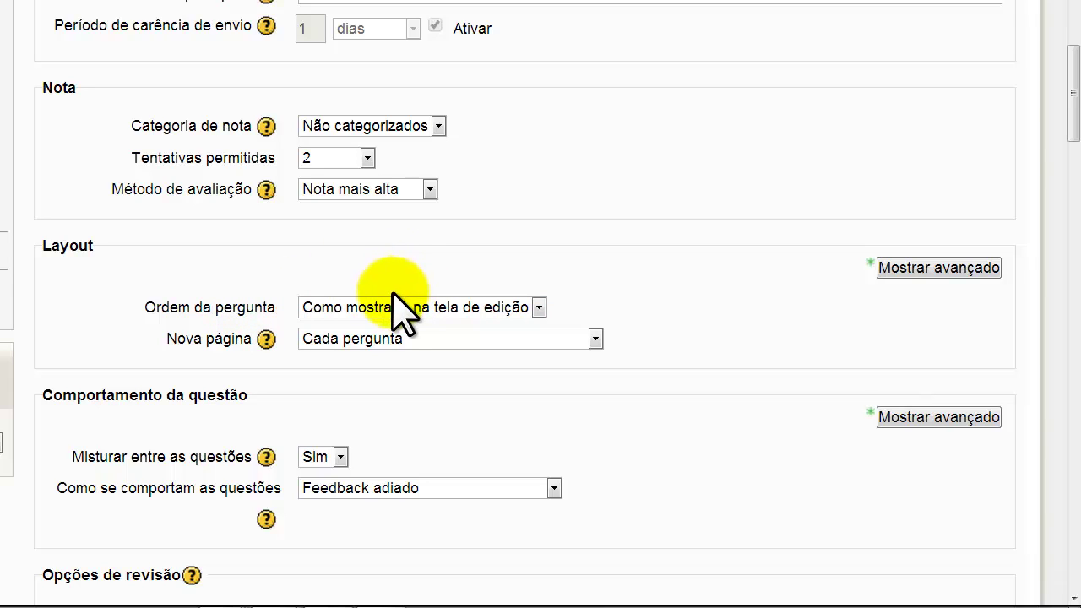
click(490, 307)
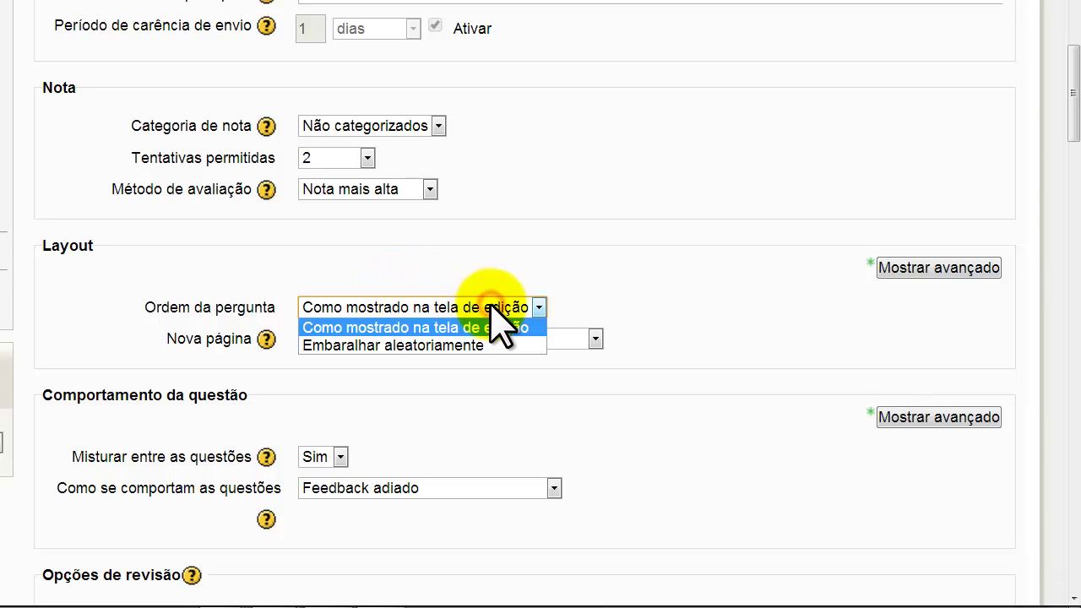
click(438, 346)
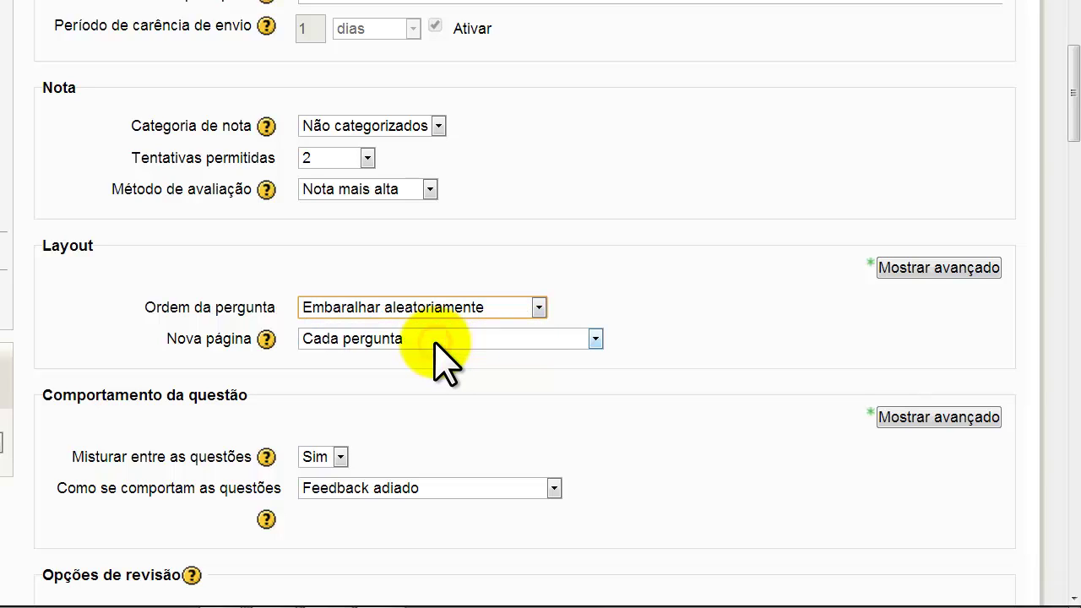
click(588, 285)
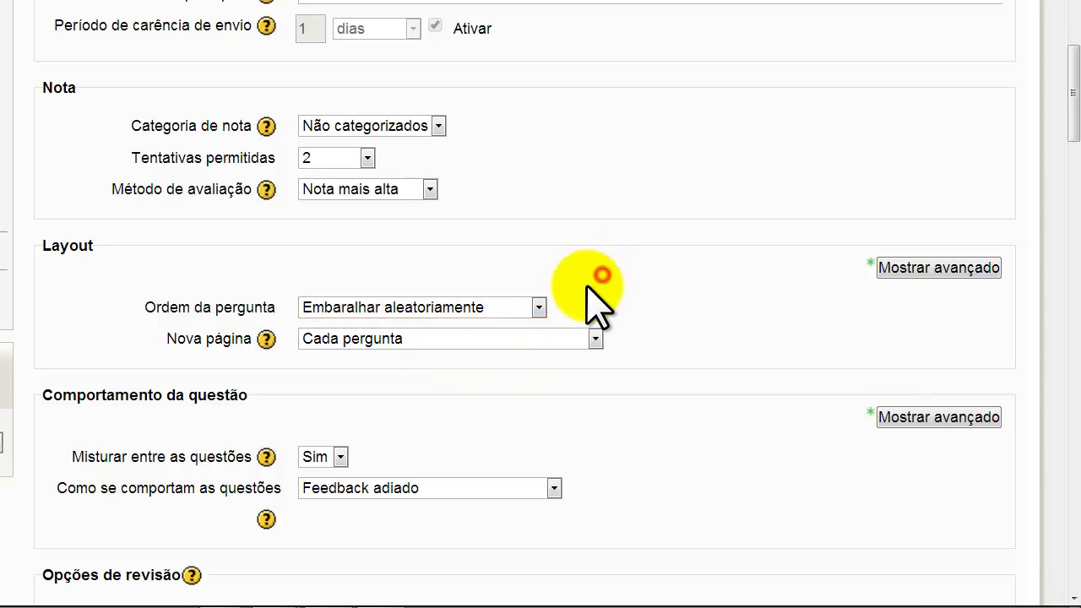
click(376, 339)
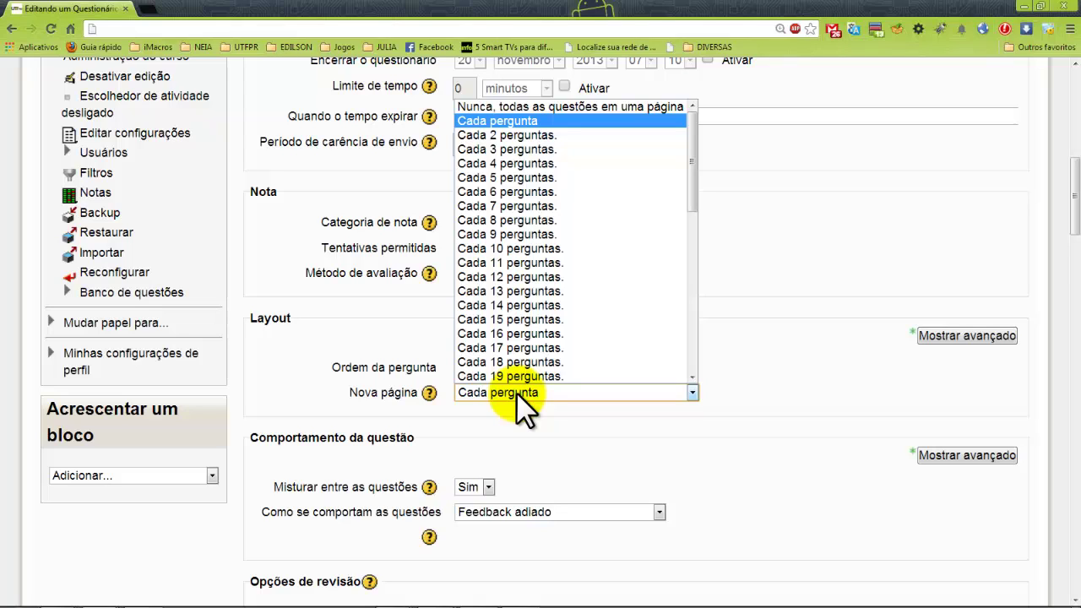
click(506, 107)
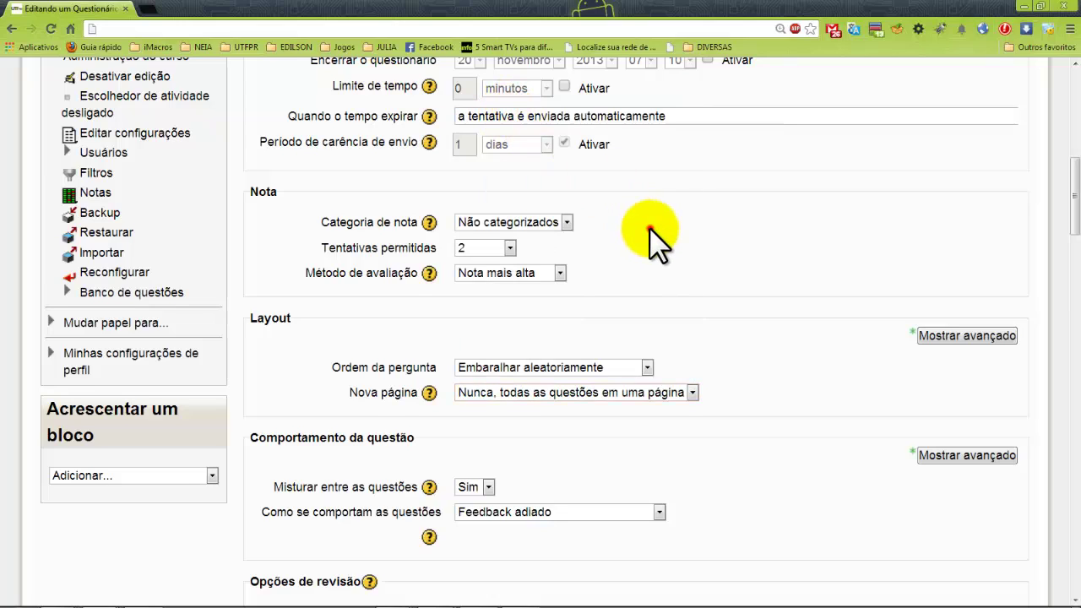
Step: Keep Misturar entre as questões set to Sim and the question behaviour set to Feedback adiado
scroll(617, 221, down, 2)
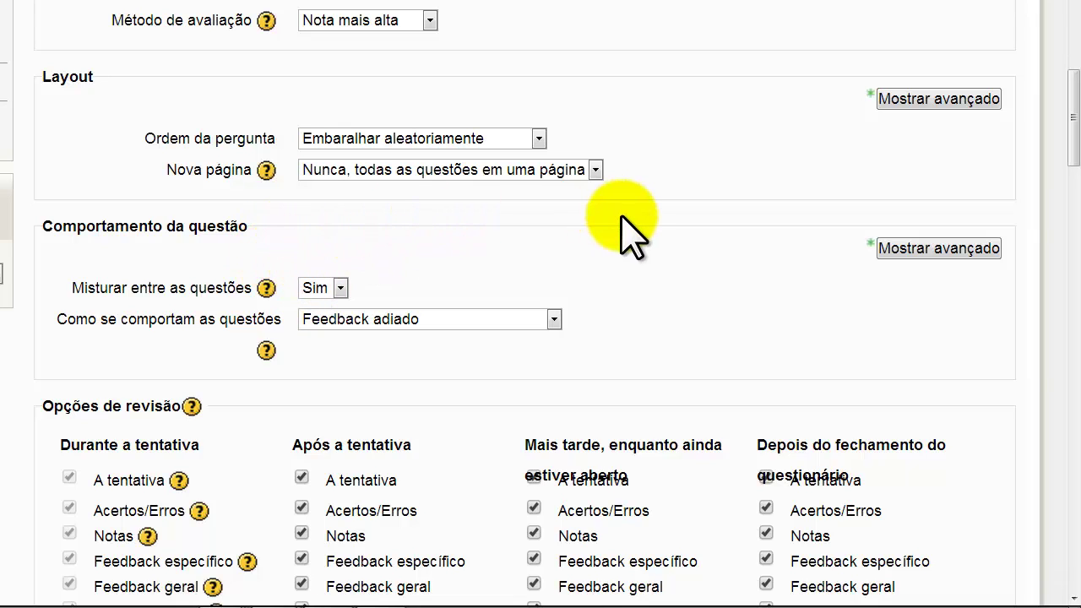
click(319, 291)
click(318, 328)
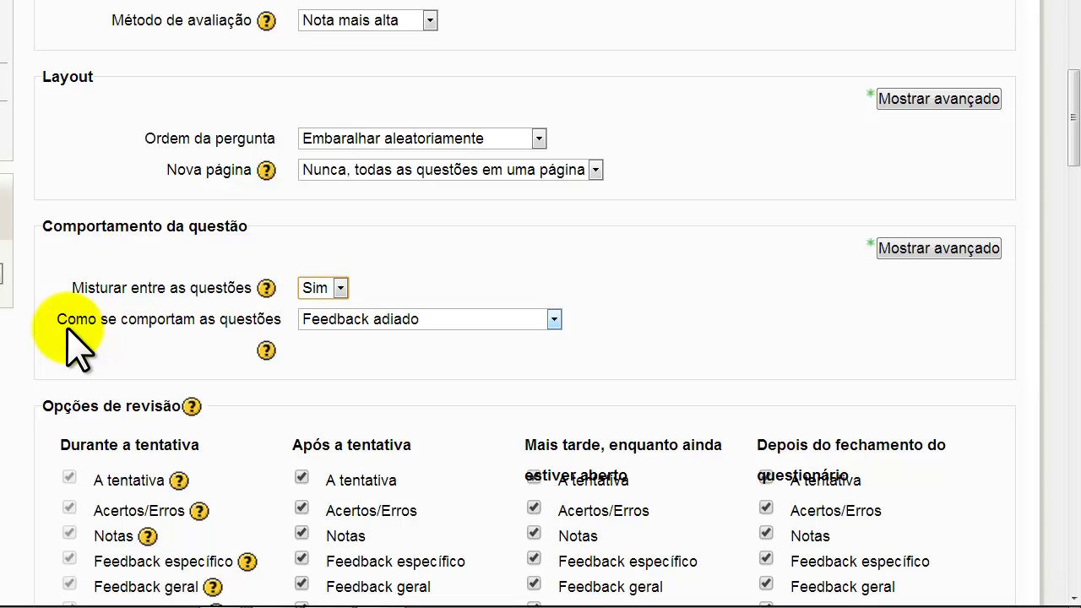
click(554, 320)
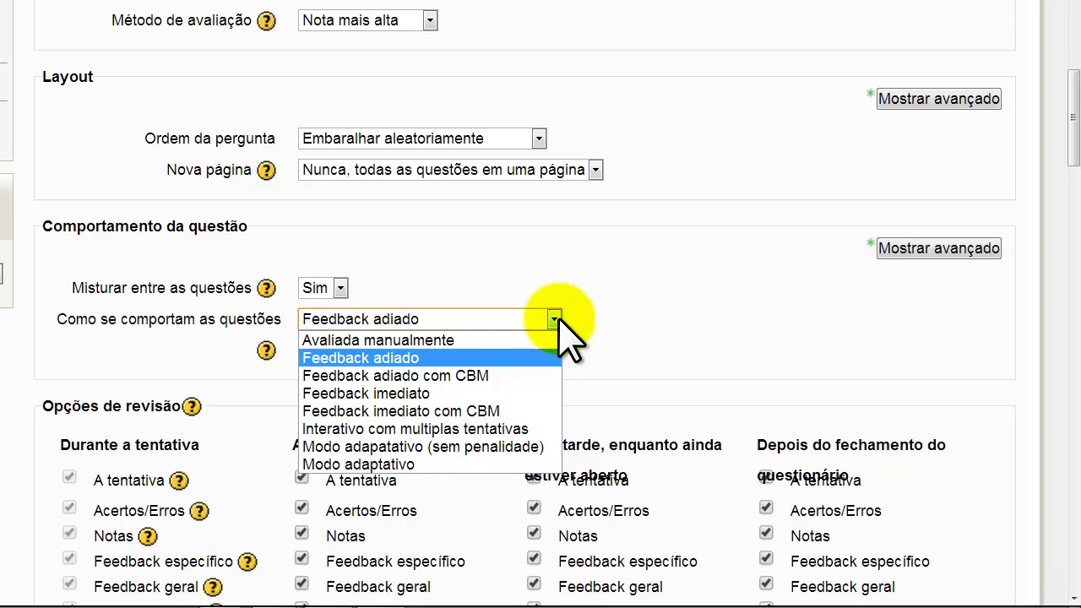
click(605, 329)
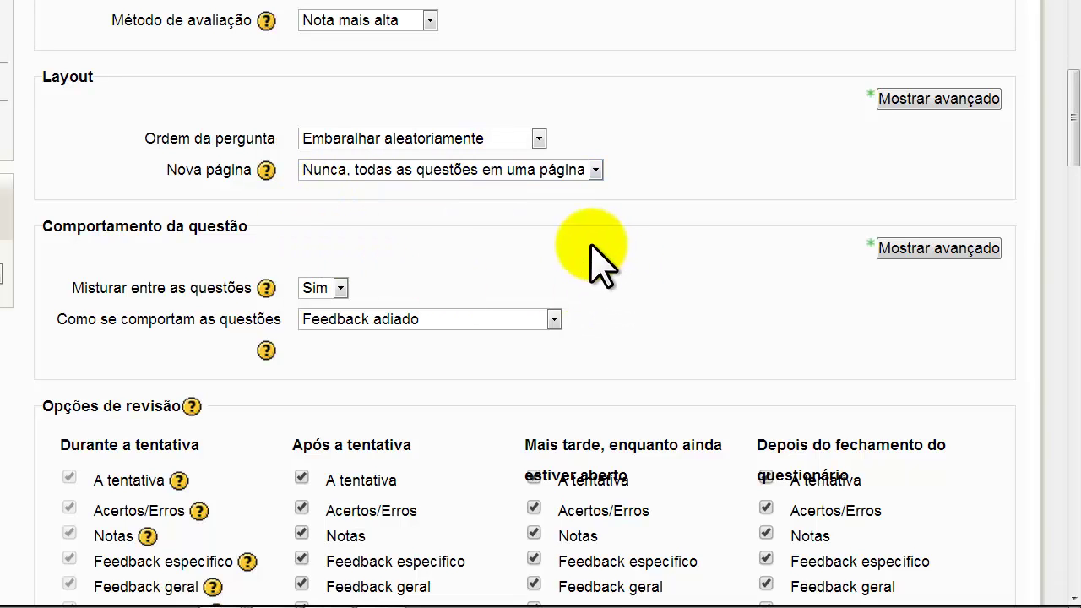
Step: Keep the grade decimal places at 2 and the question grade decimals at "O mesmo que para as avaliações em geral"
scroll(642, 270, down, 2)
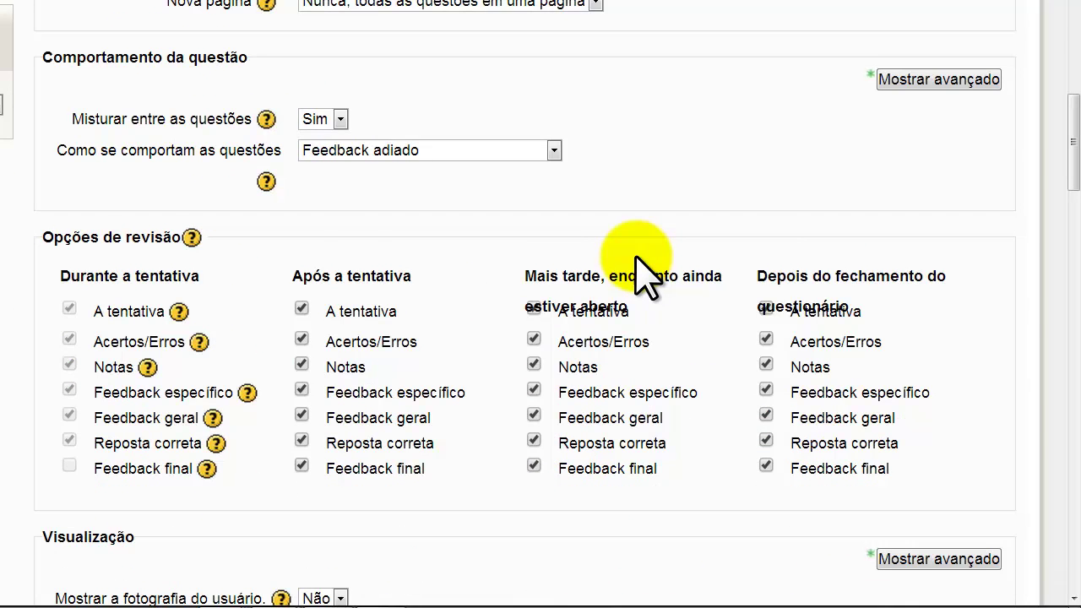
scroll(642, 270, down, 1)
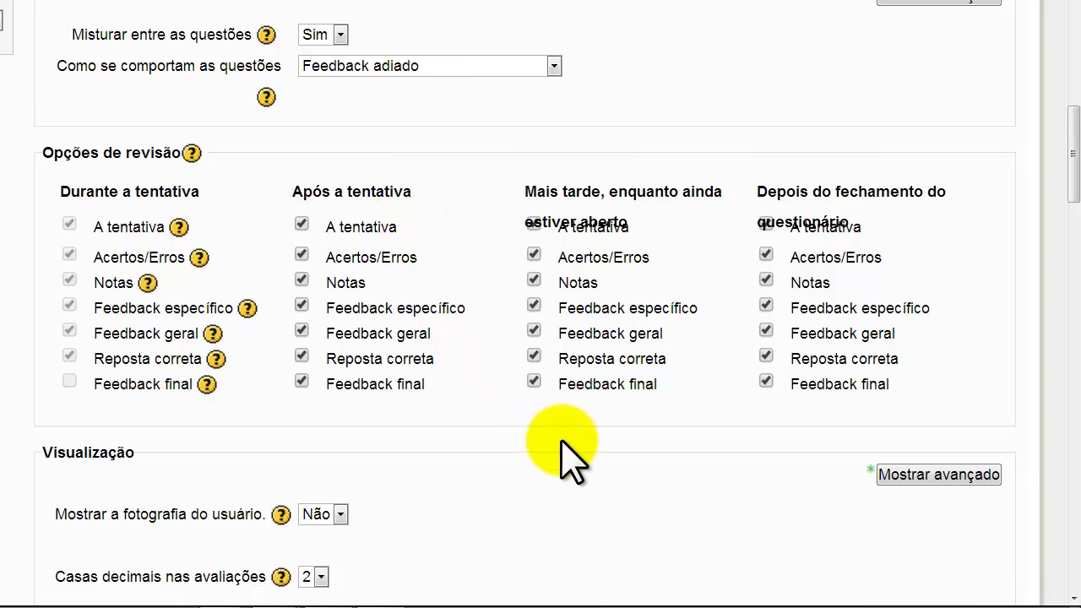
scroll(564, 447, down, 2)
scroll(566, 447, down, 3)
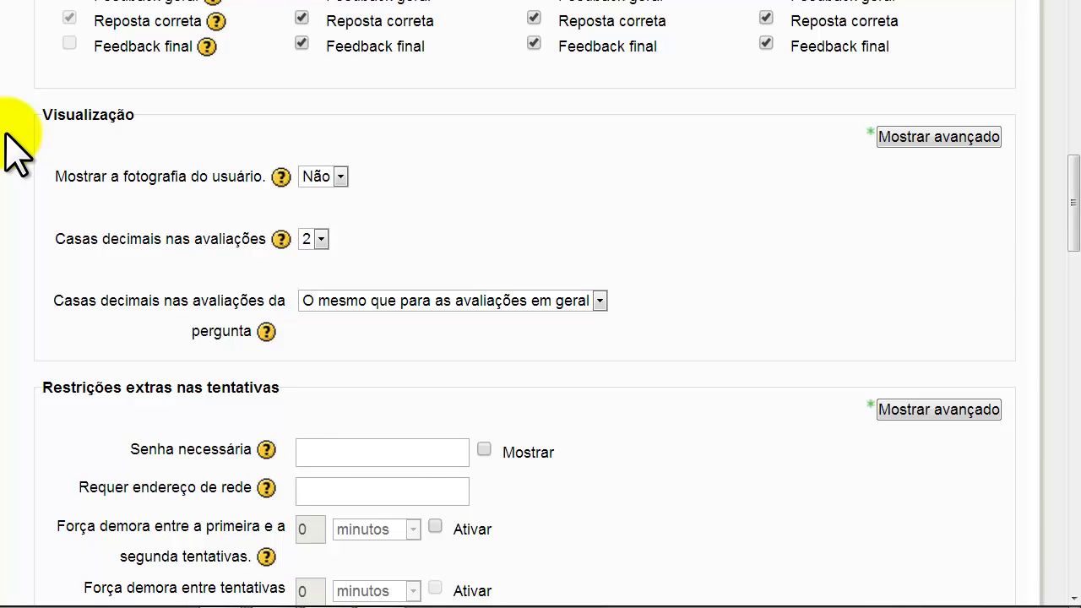
click(96, 177)
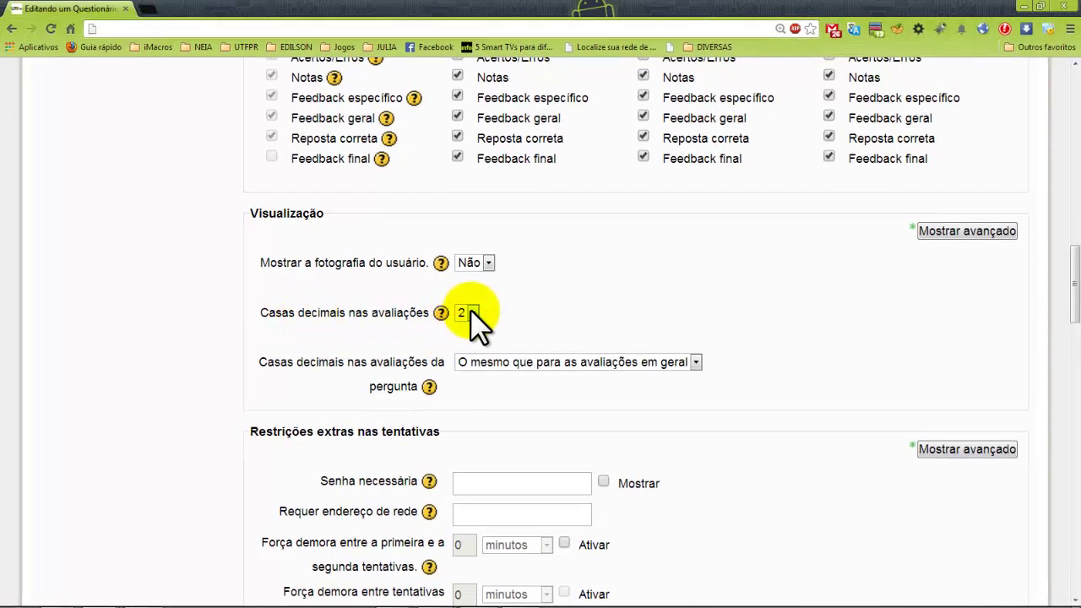
click(471, 312)
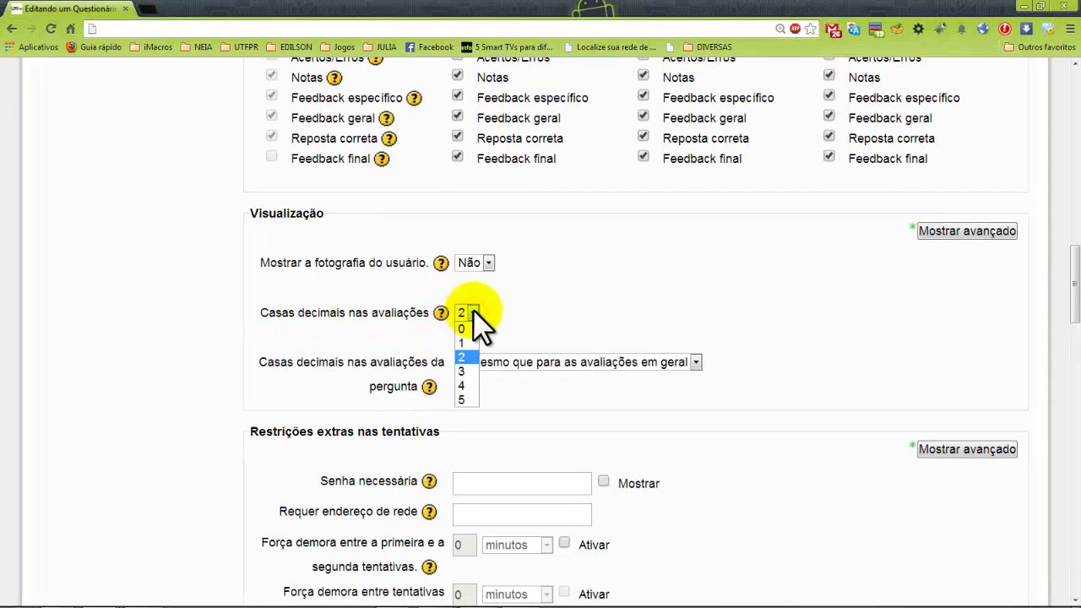
click(538, 302)
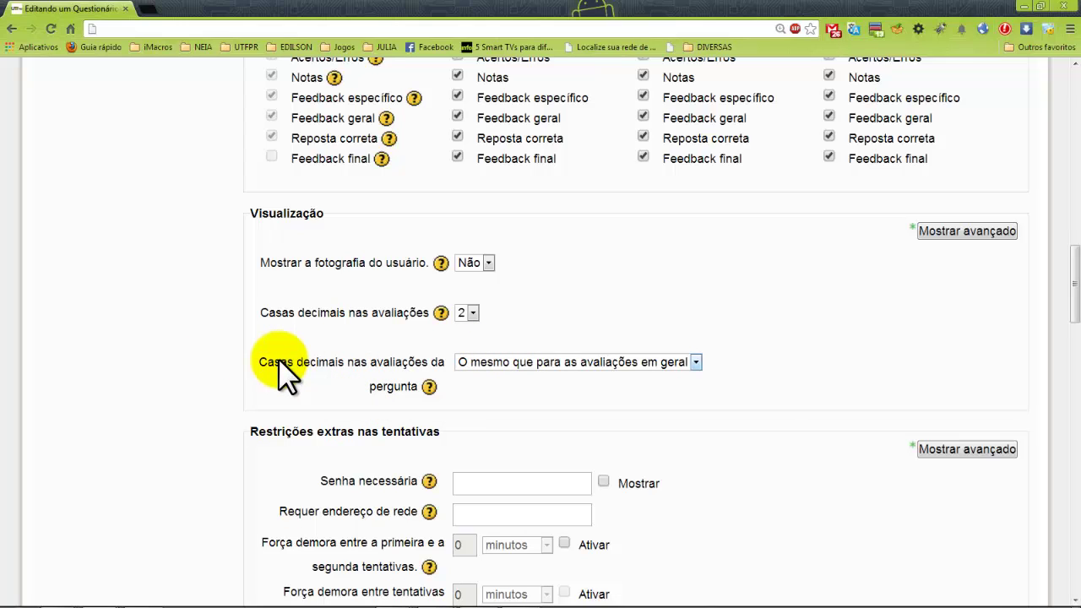
click(584, 364)
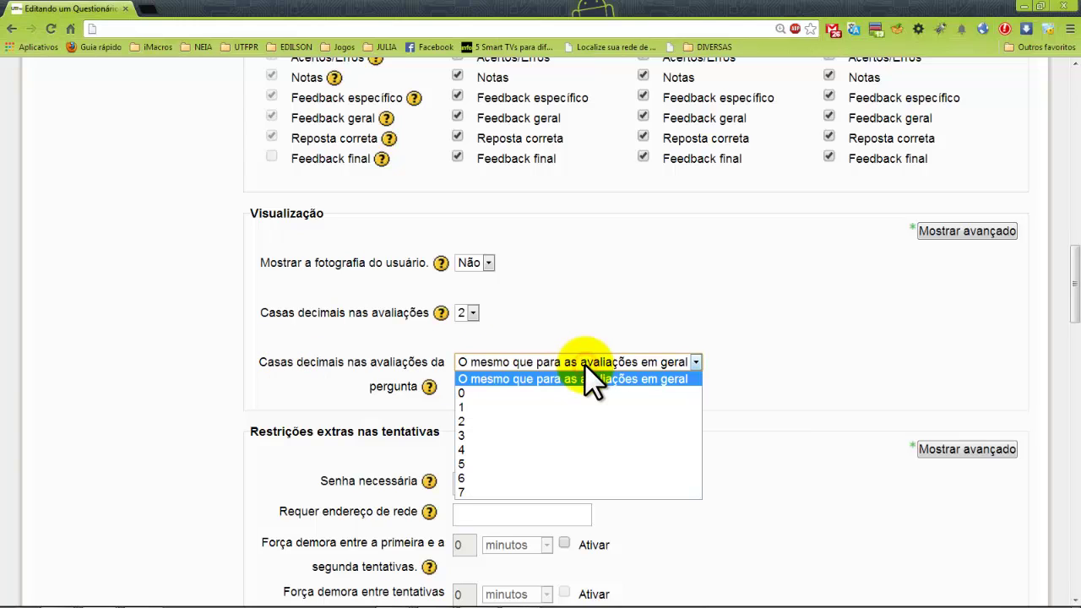
click(358, 335)
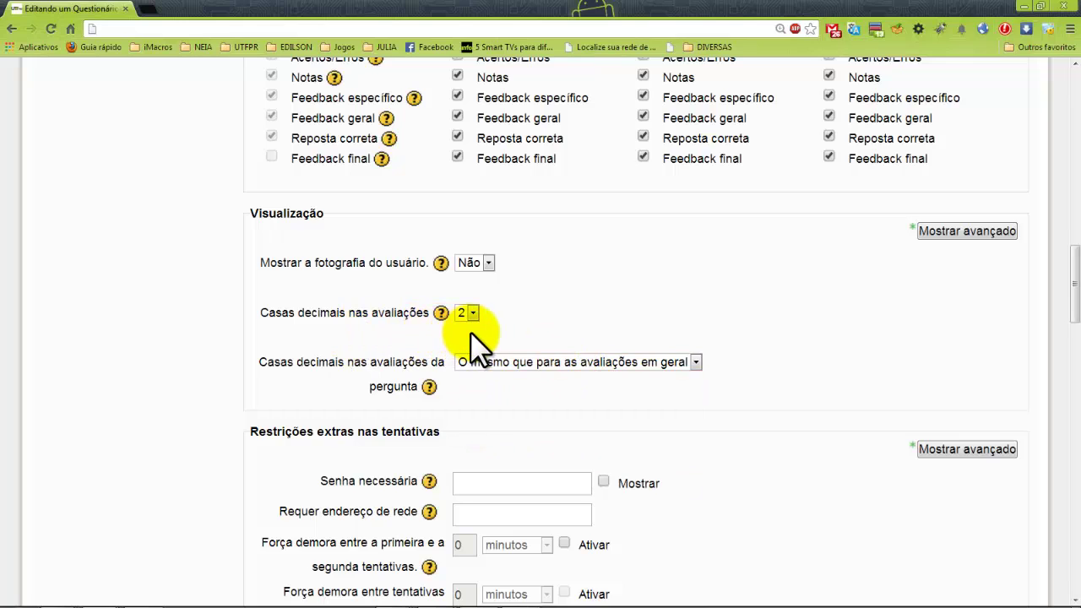
click(595, 331)
Step: Review the quiz's extra attempt restrictions, the general feedback fields with their grade limits, and the common module settings
scroll(786, 333, down, 3)
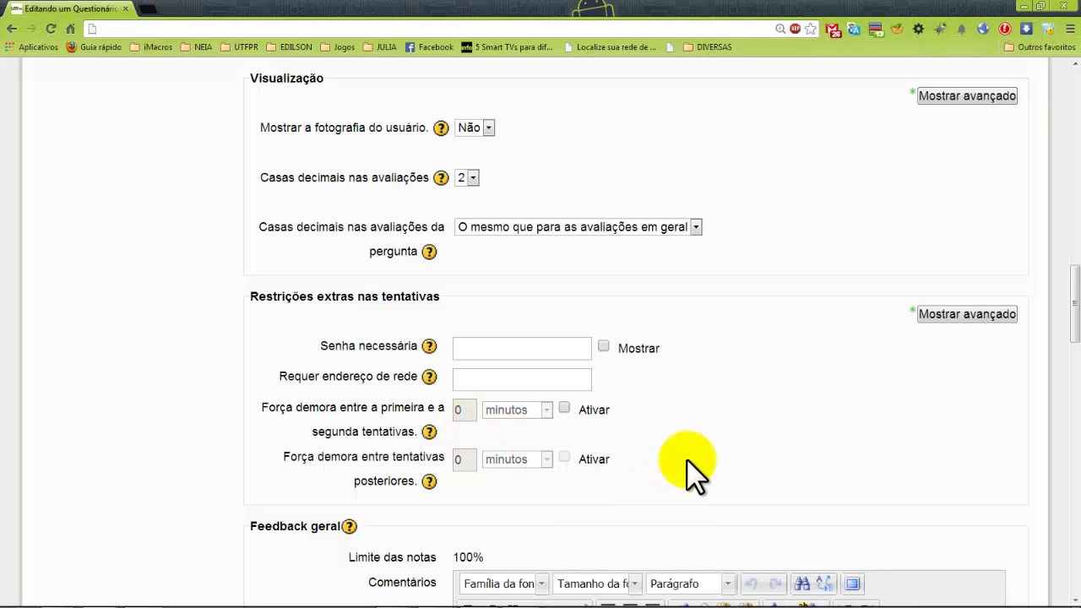
scroll(695, 472, down, 2)
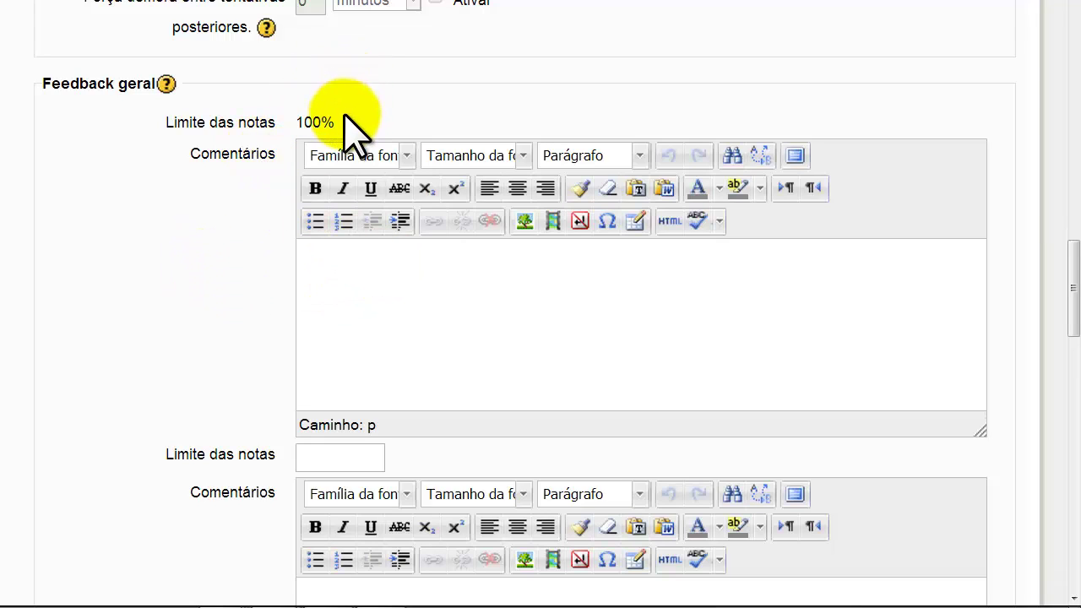
drag(345, 127, 312, 125)
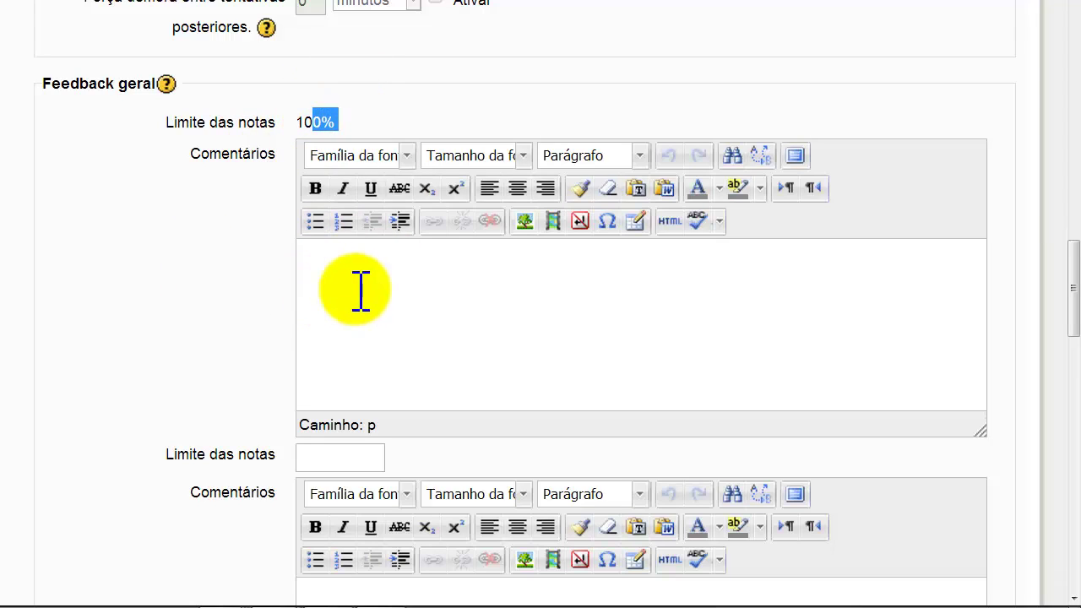
scroll(300, 317, down, 2)
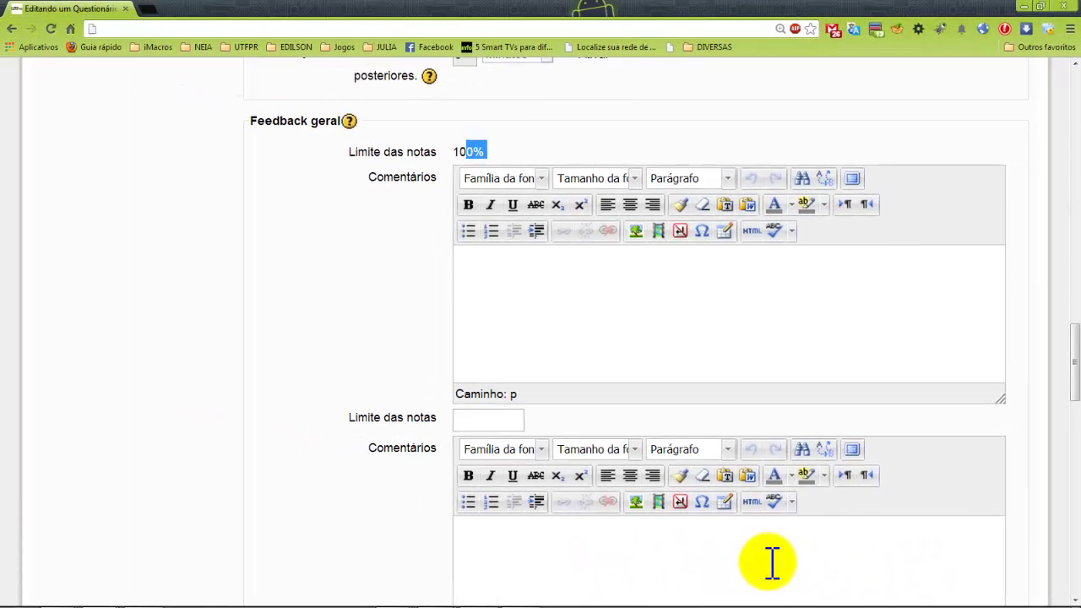
scroll(705, 547, down, 3)
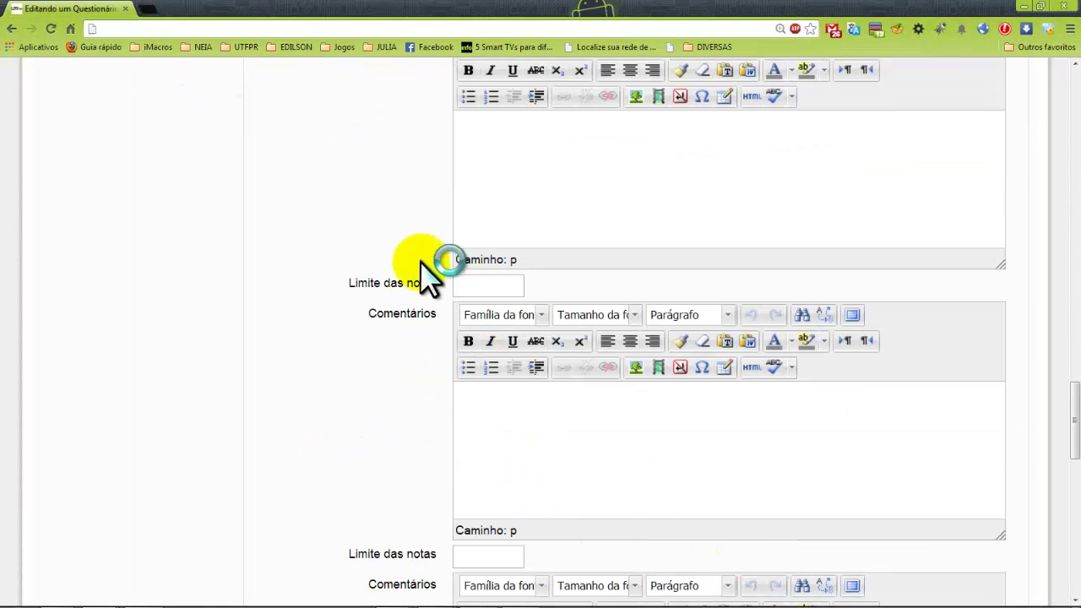
scroll(403, 405, up, 7)
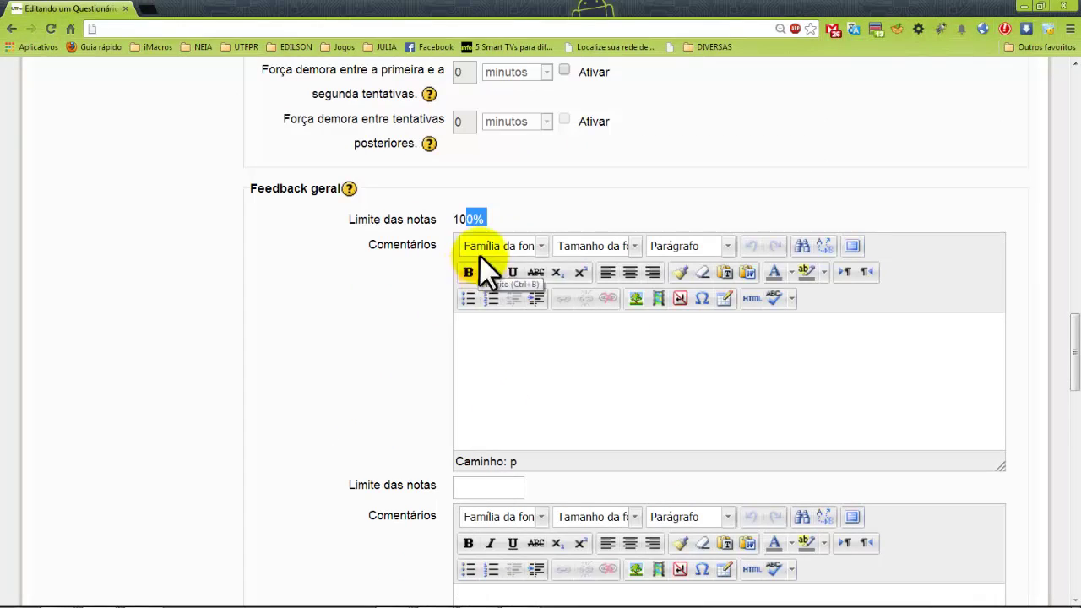
scroll(540, 291, down, 3)
scroll(542, 313, down, 15)
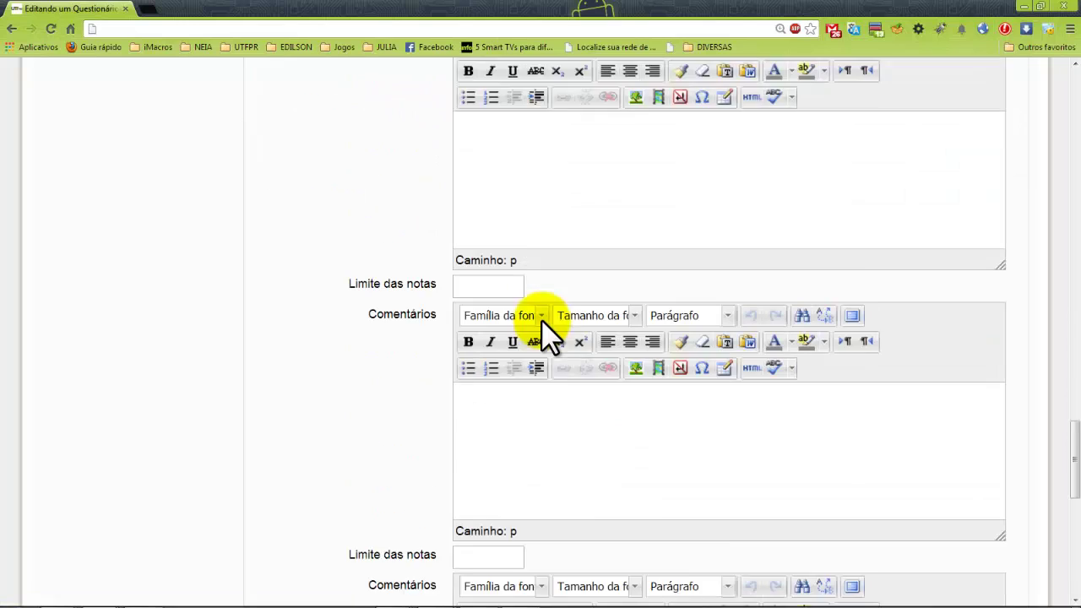
scroll(546, 321, down, 2)
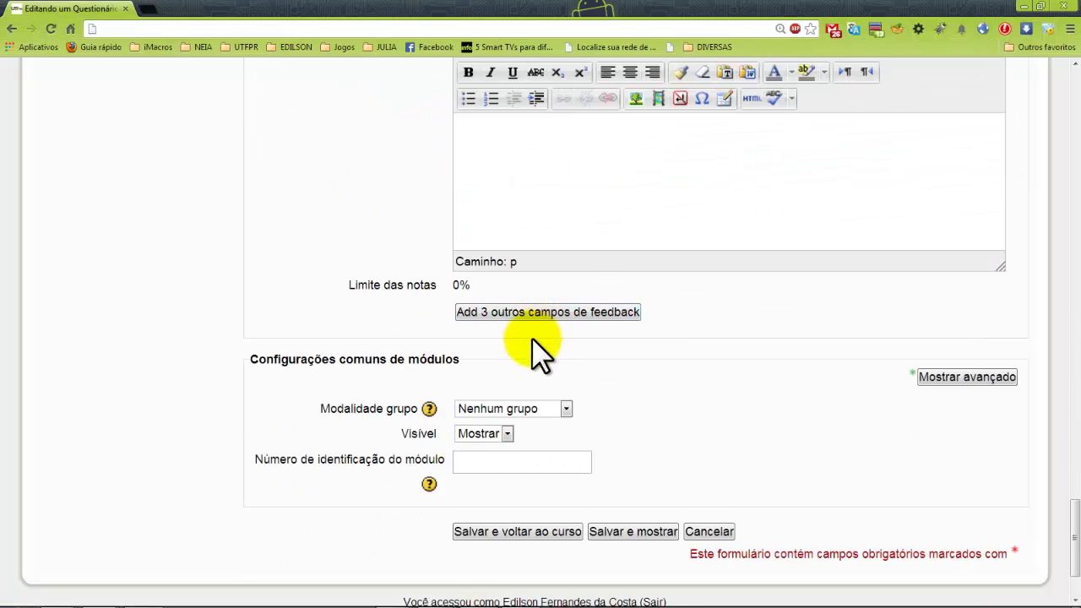
Step: Save and display the quiz, and open it for editing its questions
scroll(561, 345, down, 1)
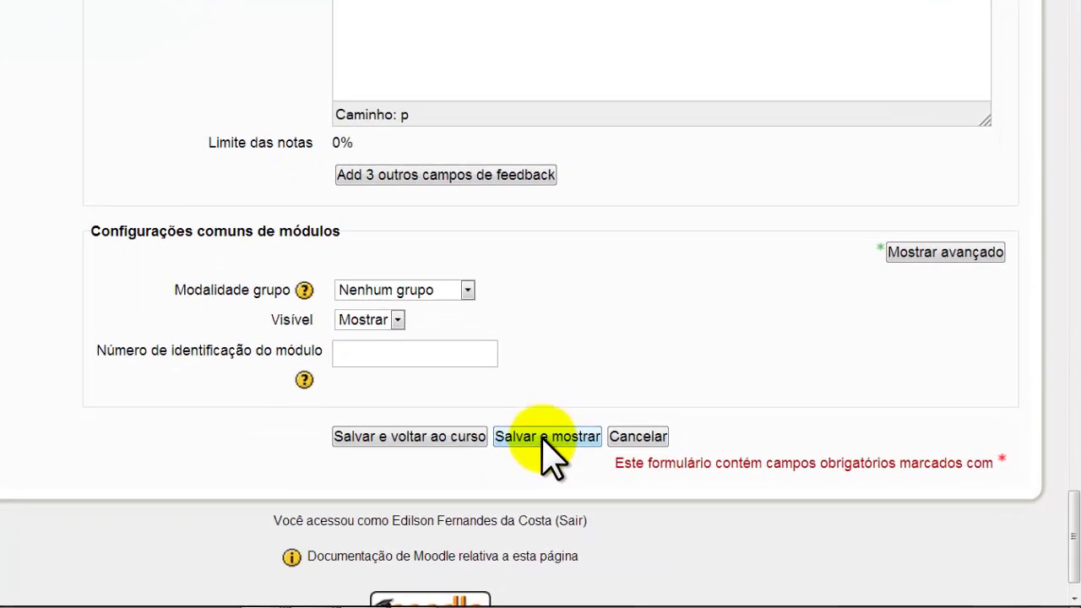
click(545, 435)
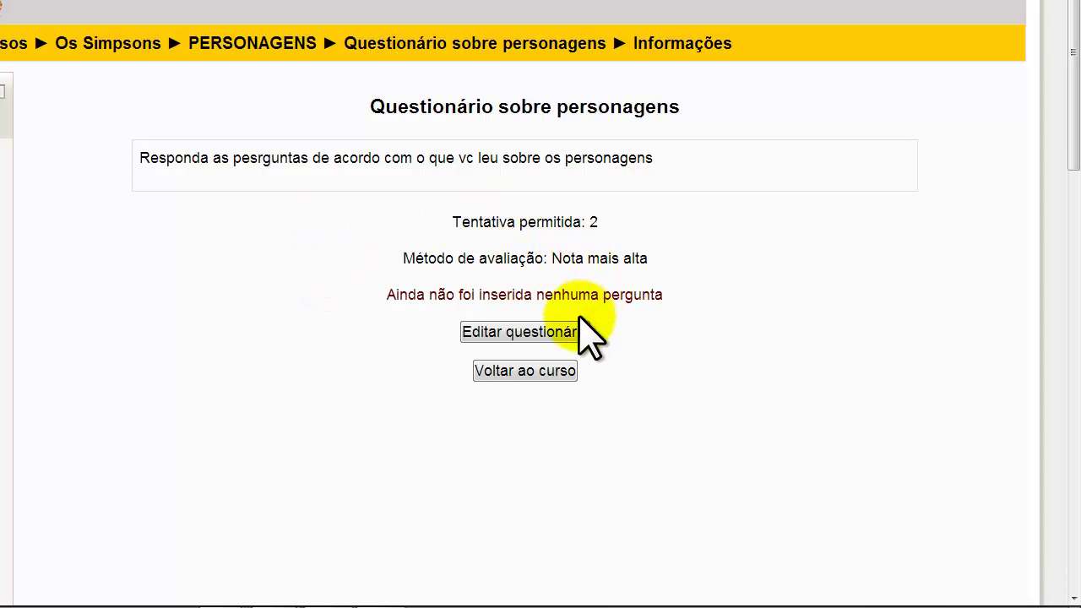
click(570, 335)
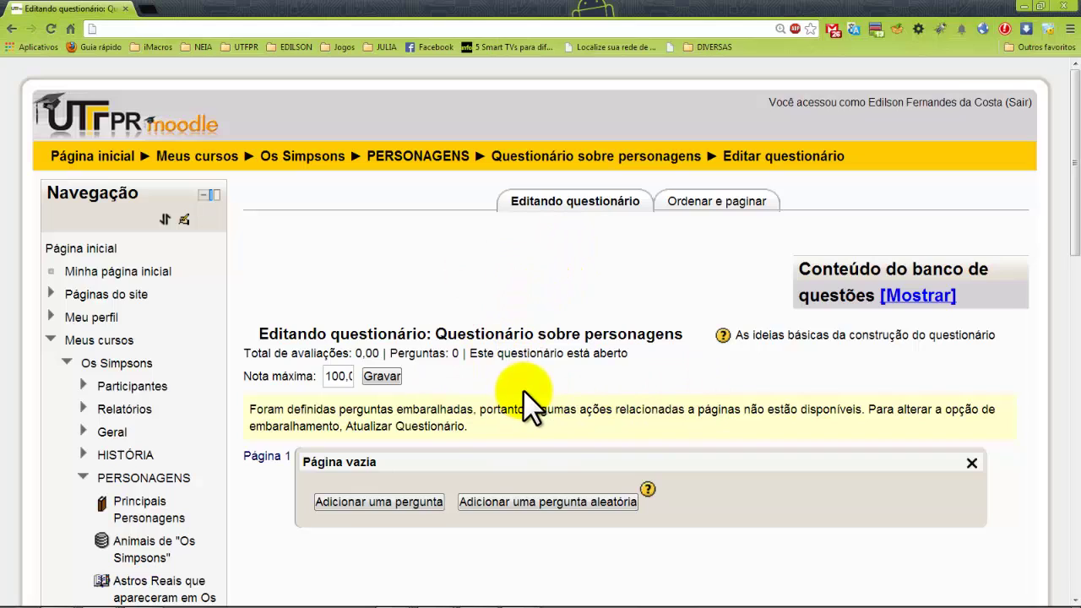
Step: Show the question bank contents beside the empty quiz page
scroll(521, 389, down, 2)
scroll(526, 390, down, 2)
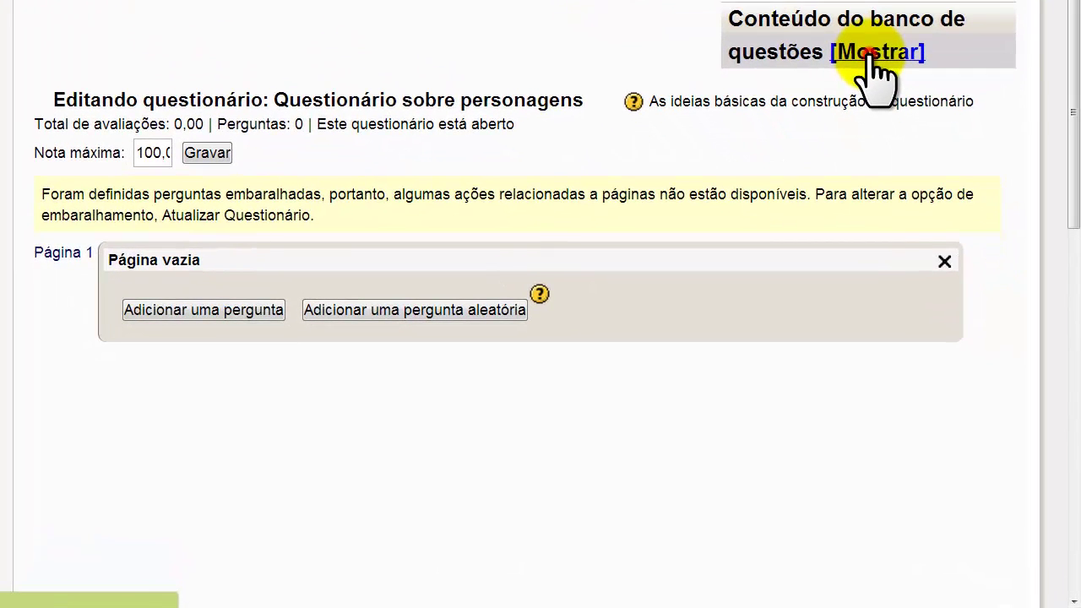
click(684, 157)
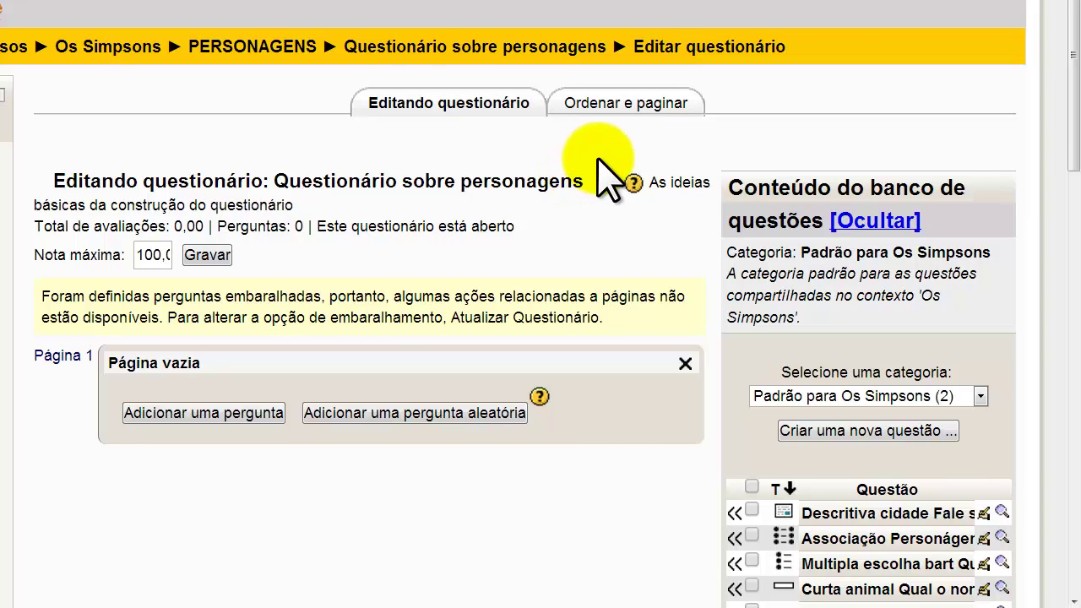
Step: Preview the "Descritiva cidade" question from the question bank and close its preview window
scroll(598, 160, down, 5)
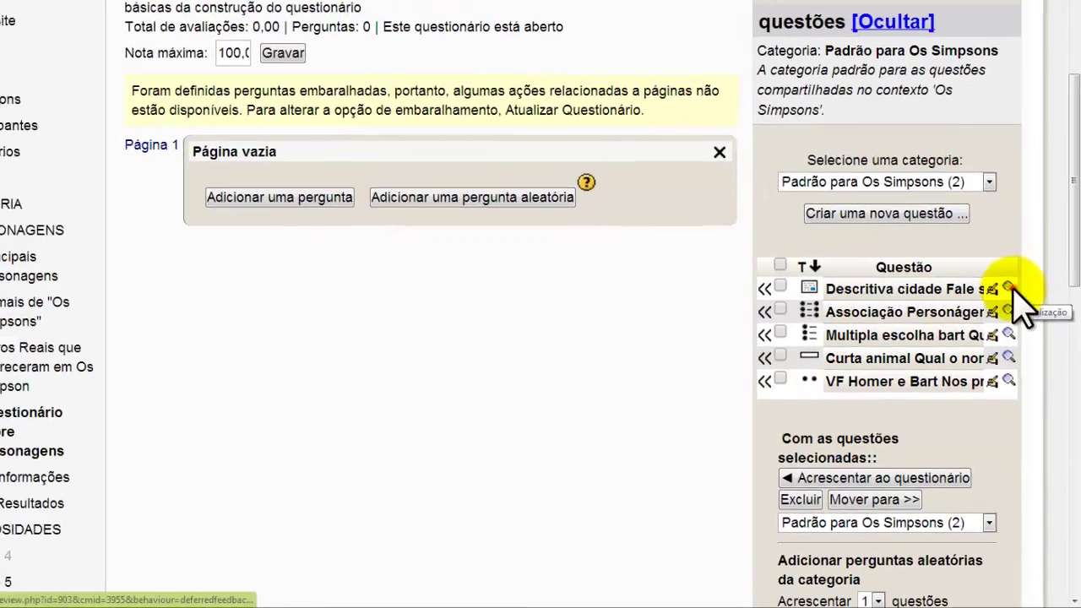
click(1002, 258)
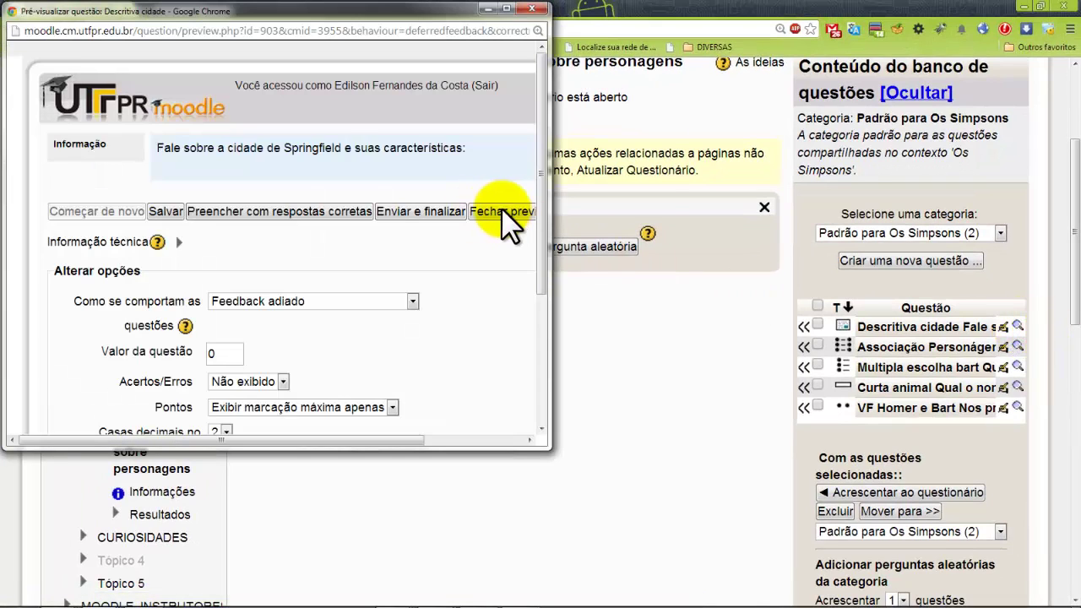
click(532, 10)
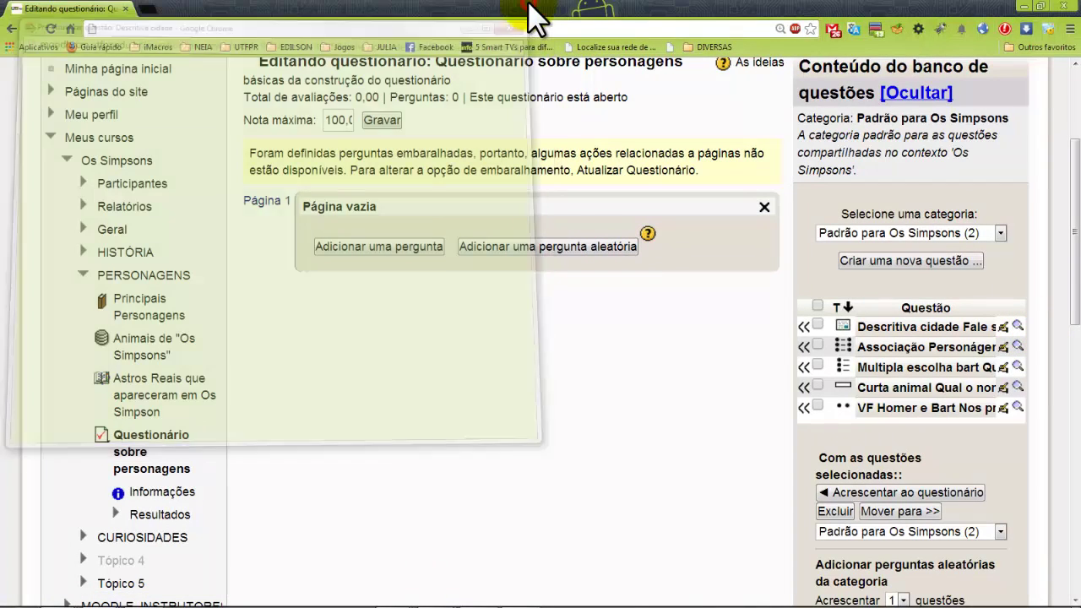
Step: Switch the question bank to the Personagens category and add all of its questions to the quiz
click(972, 230)
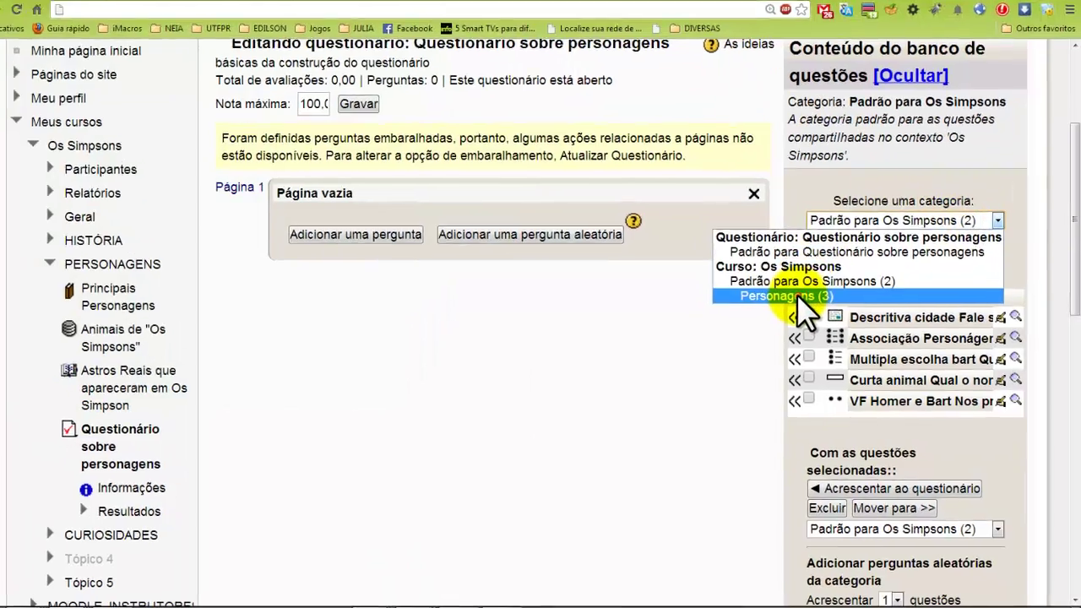
click(802, 306)
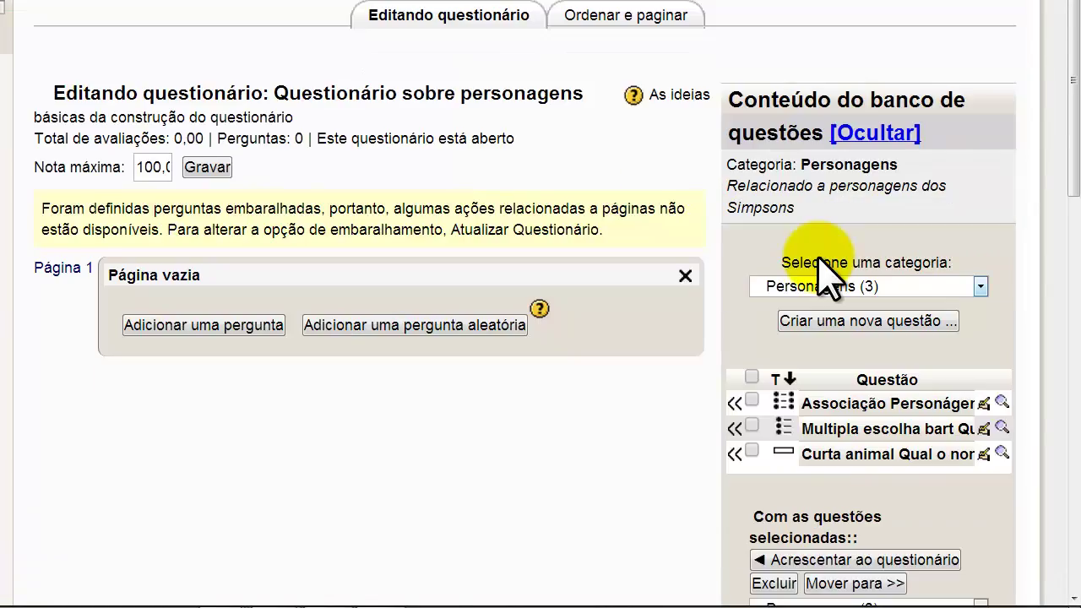
scroll(823, 275, down, 3)
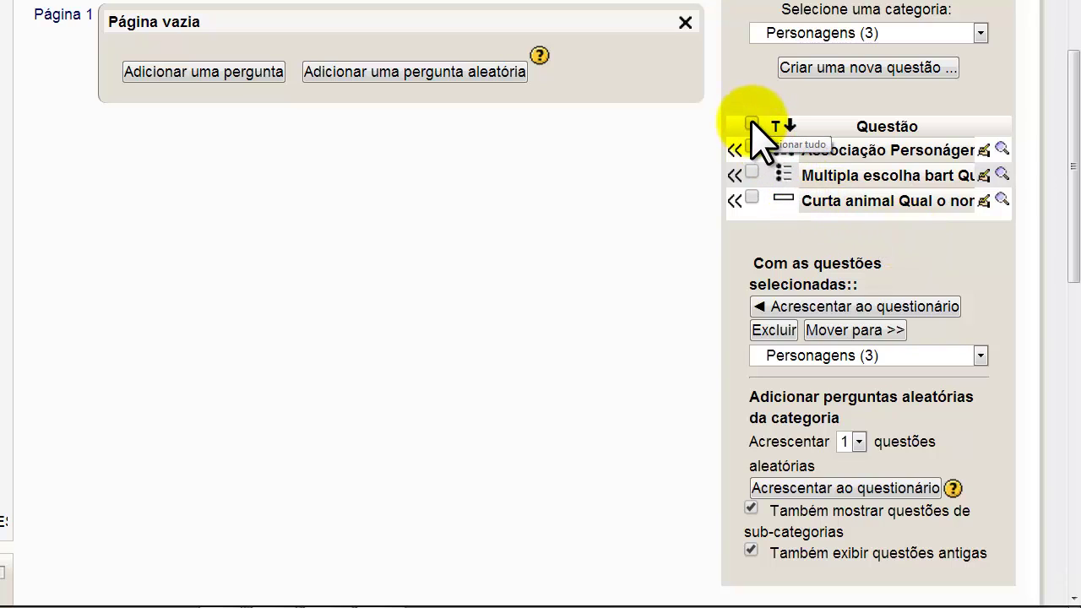
click(751, 123)
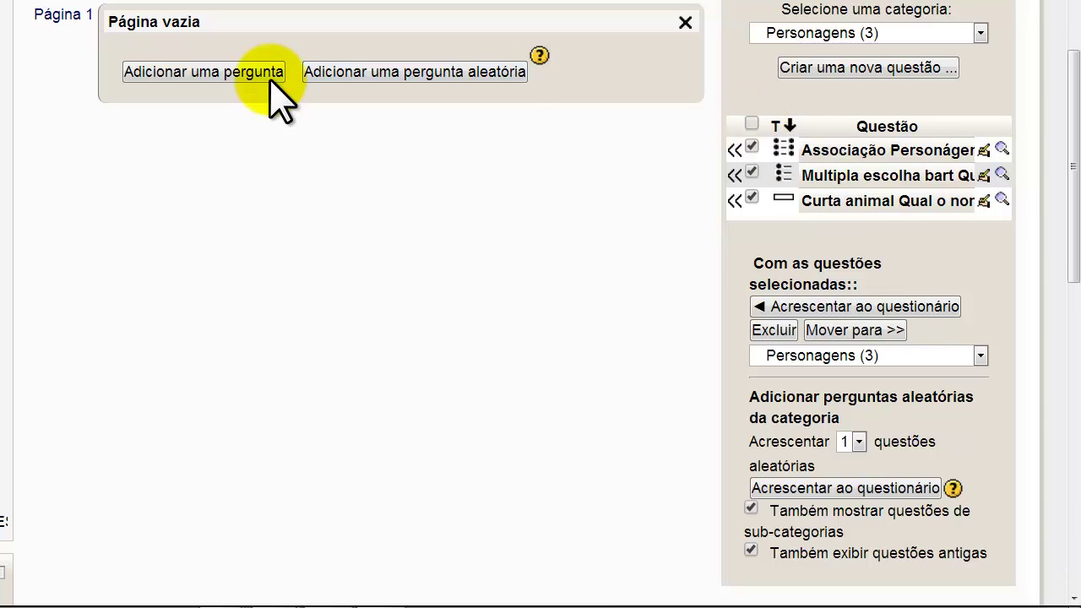
click(886, 306)
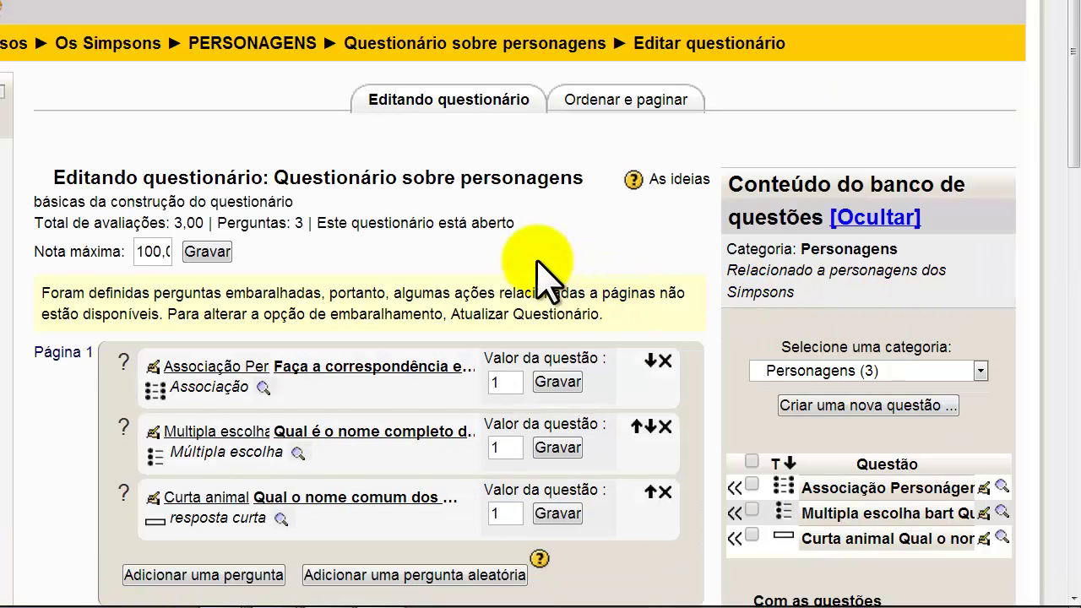
scroll(526, 253, down, 3)
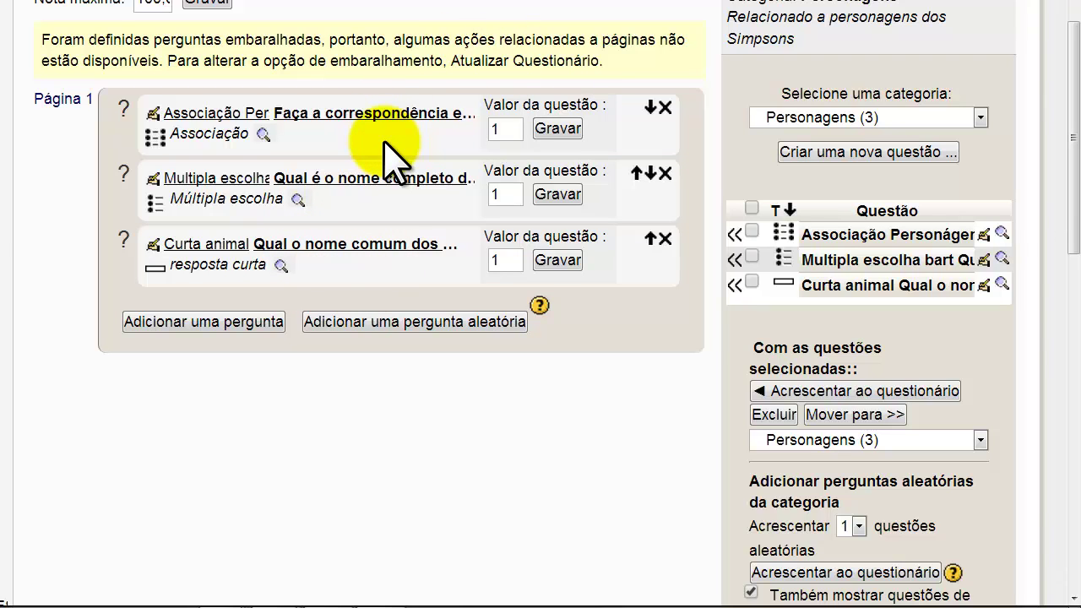
scroll(410, 198, up, 3)
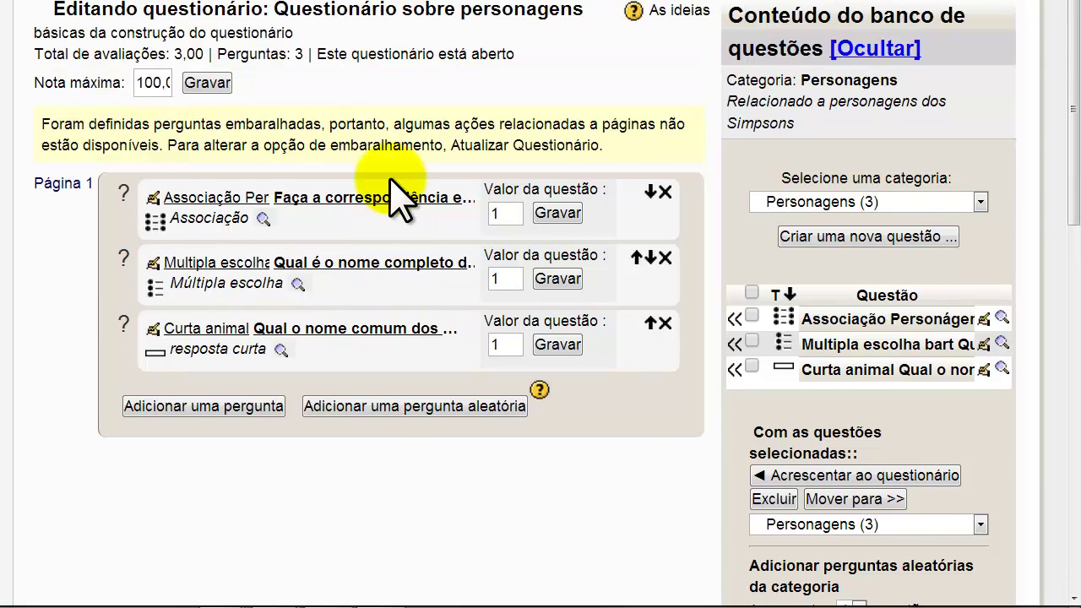
Step: Look over the quiz's question list and its ordering and pagination page, and return to the question editing page
scroll(396, 179, down, 7)
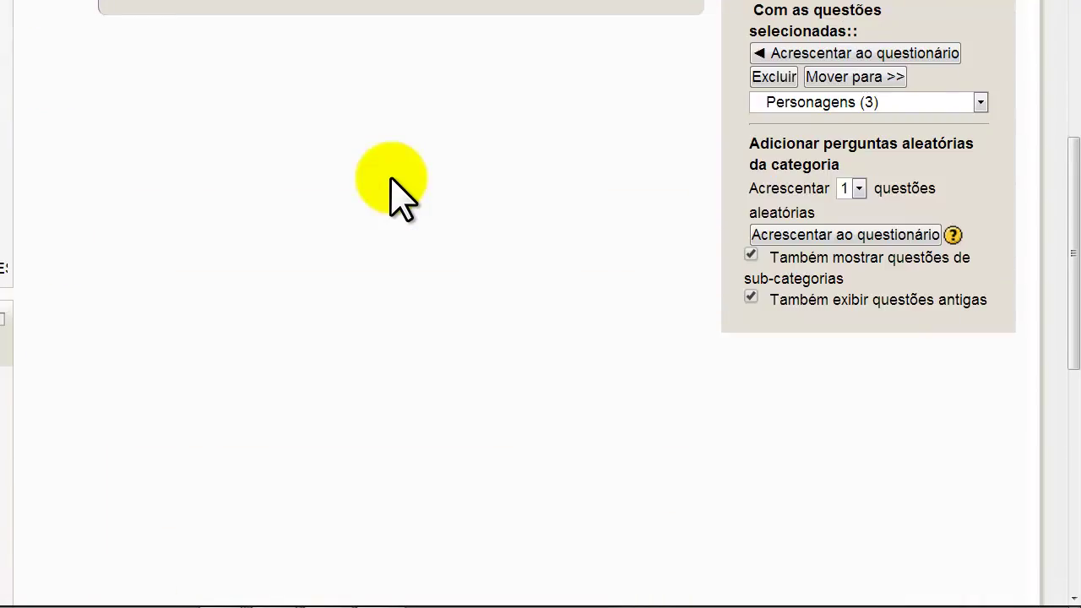
scroll(391, 186, up, 6)
scroll(386, 180, down, 5)
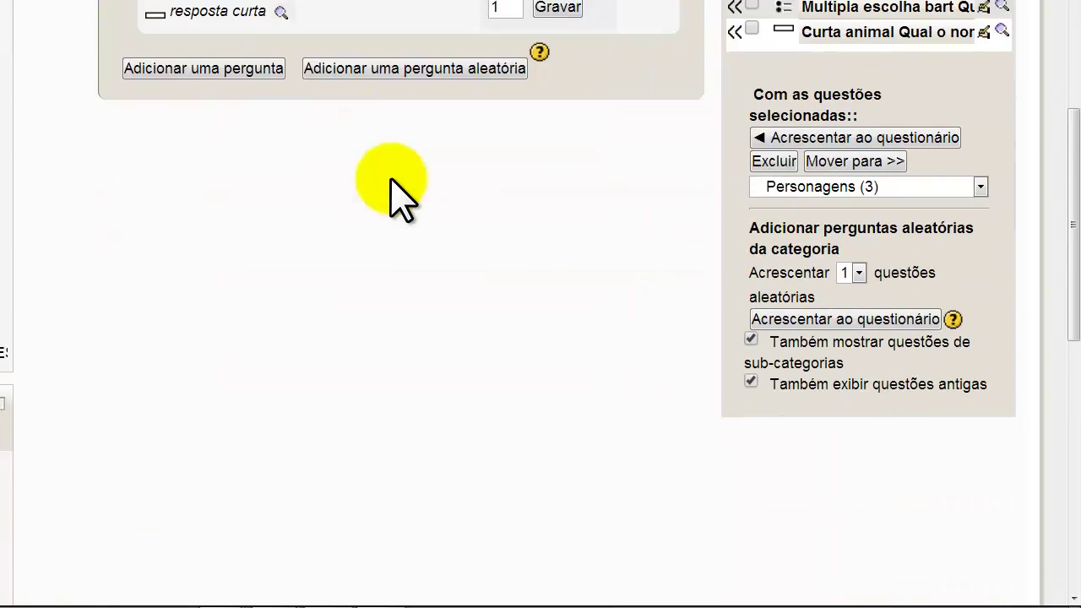
scroll(391, 179, up, 5)
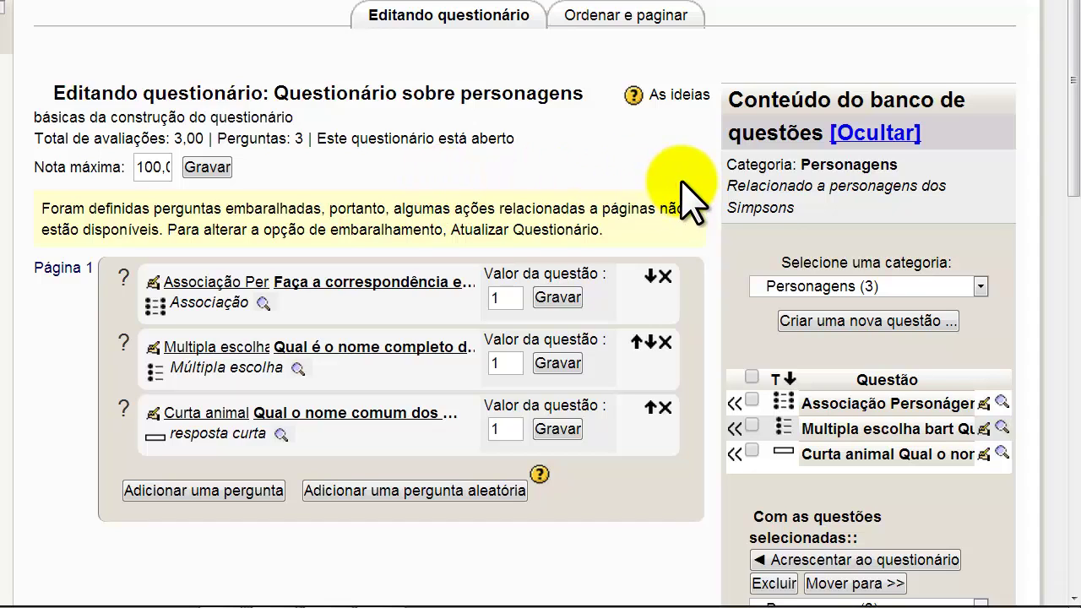
click(633, 21)
click(633, 94)
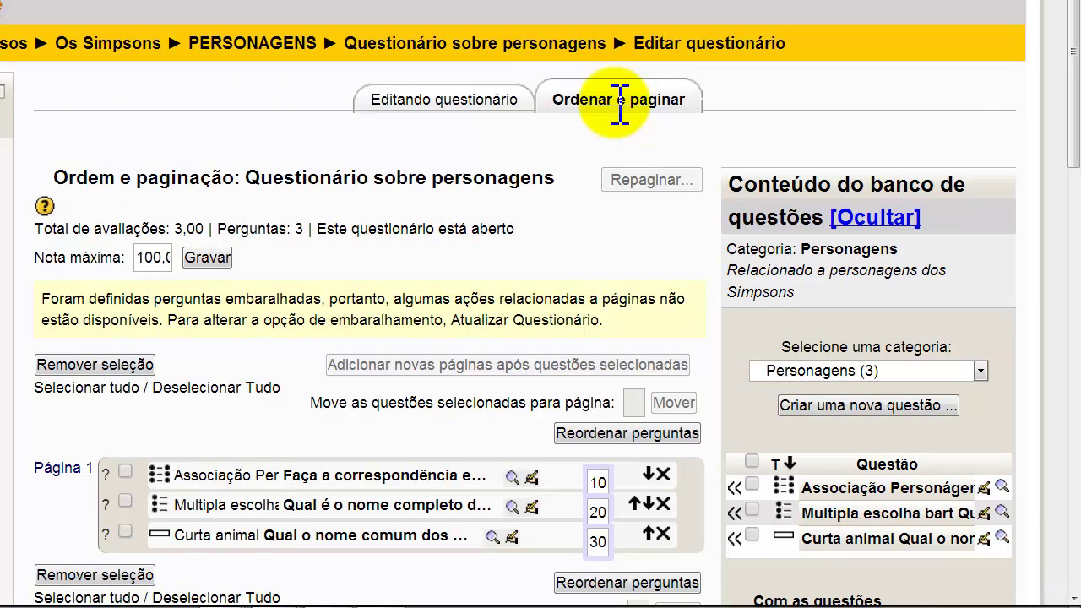
scroll(621, 105, down, 4)
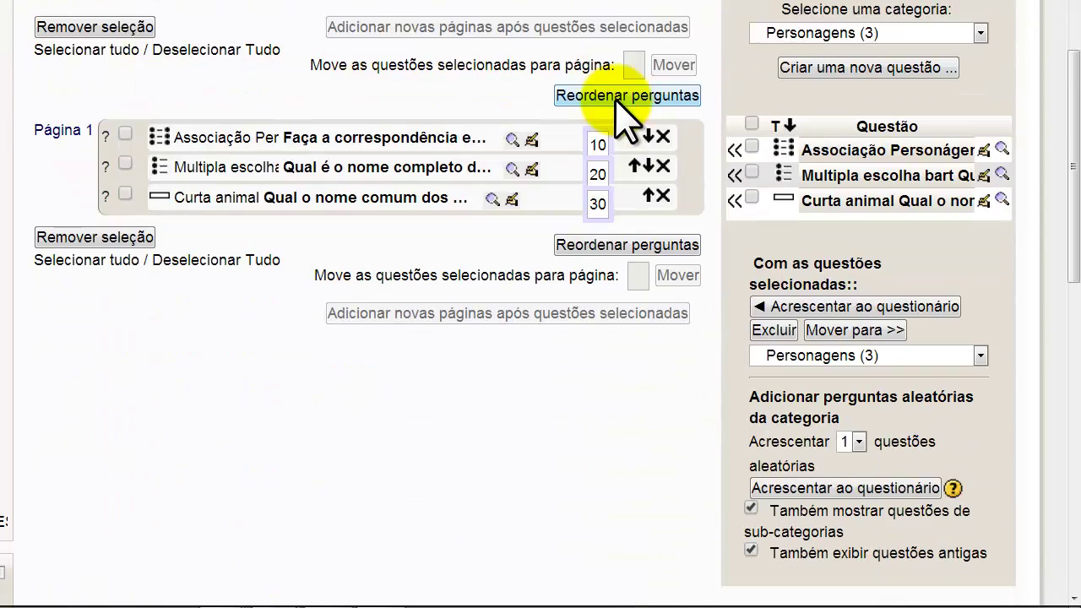
scroll(620, 106, up, 4)
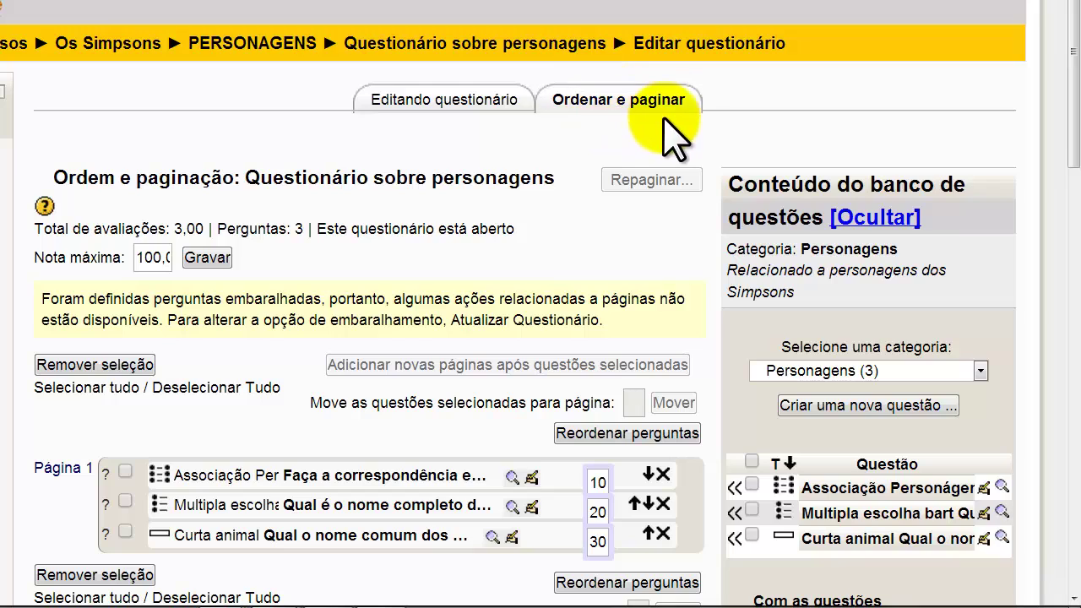
click(470, 106)
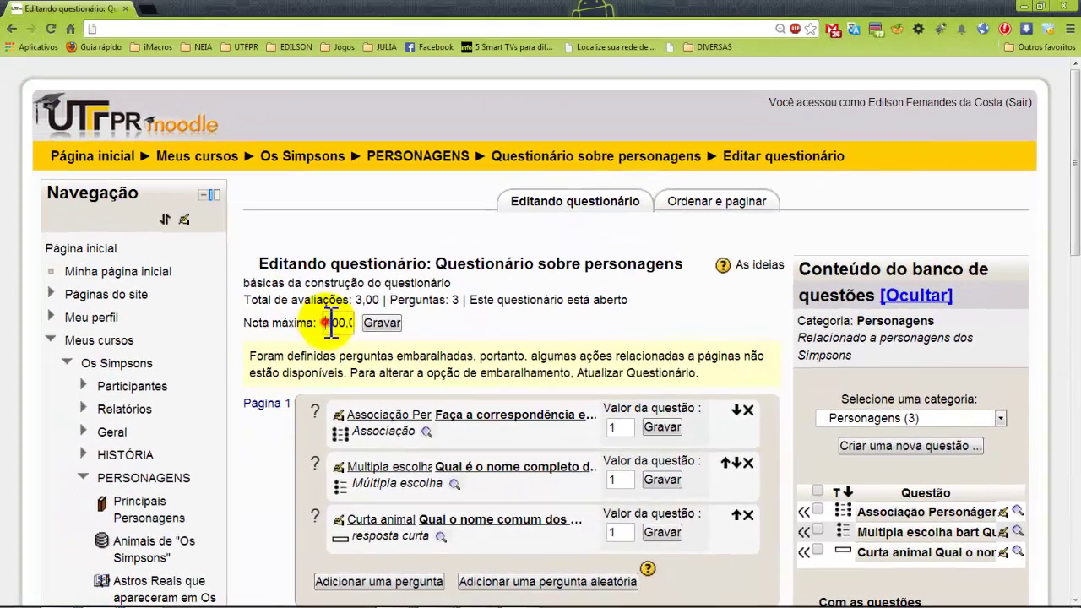
Step: Set the quiz's maximum grade to 30 and save it
drag(331, 321, 363, 319)
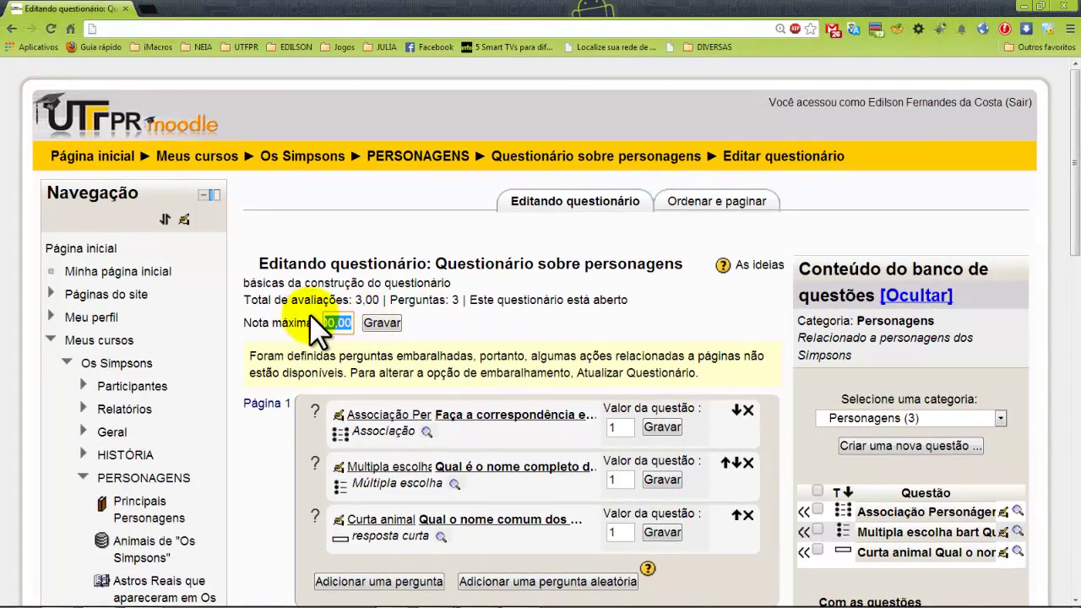
text(30)
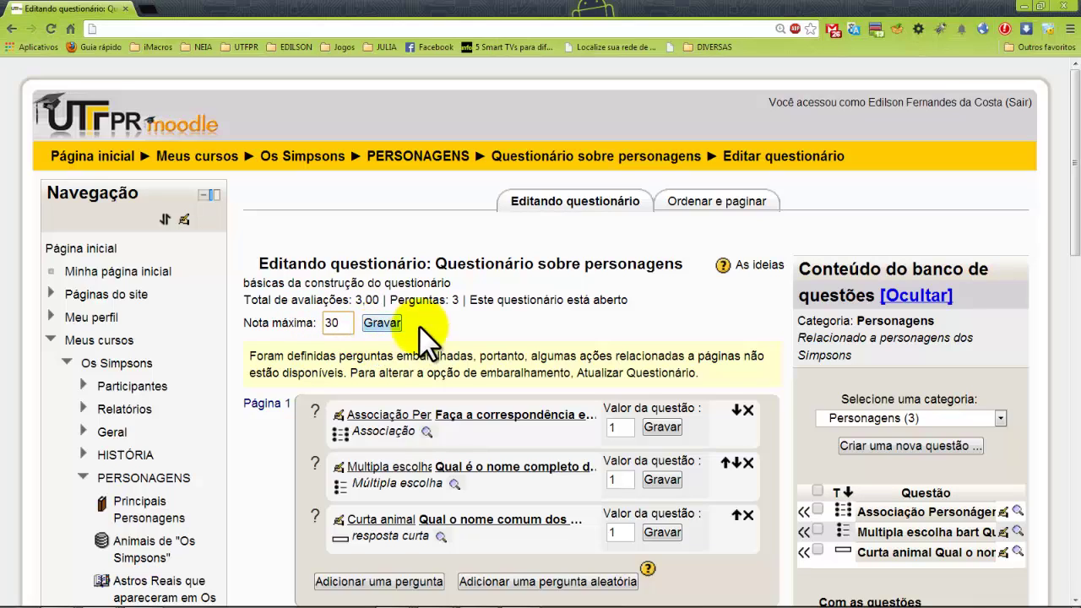
click(387, 321)
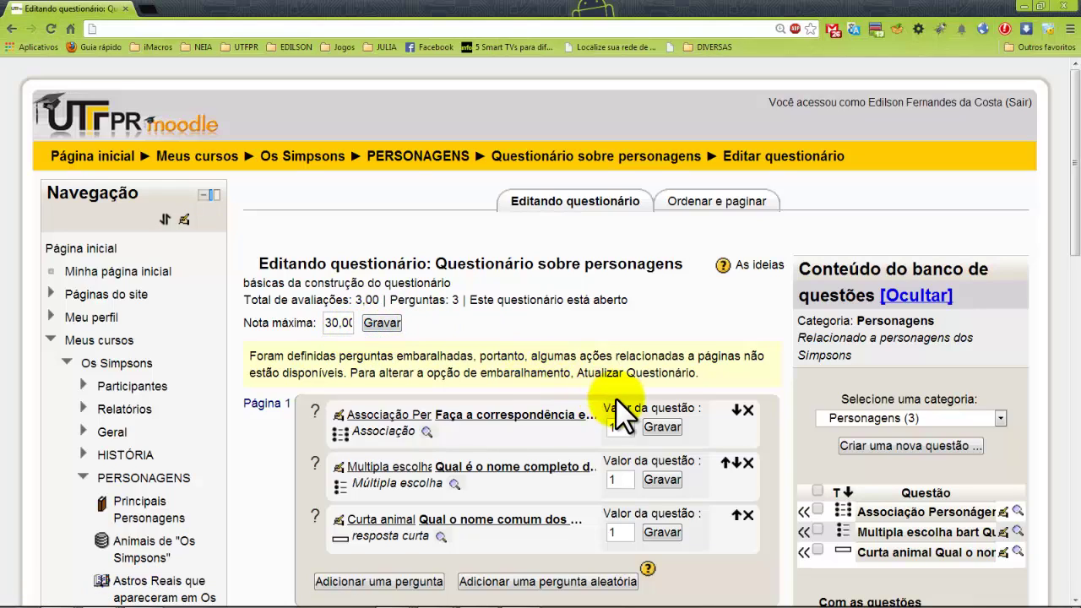
Step: Set the value of the matching, multiple-choice and short-answer questions to 10 each, saving each one
click(629, 428)
text(0)
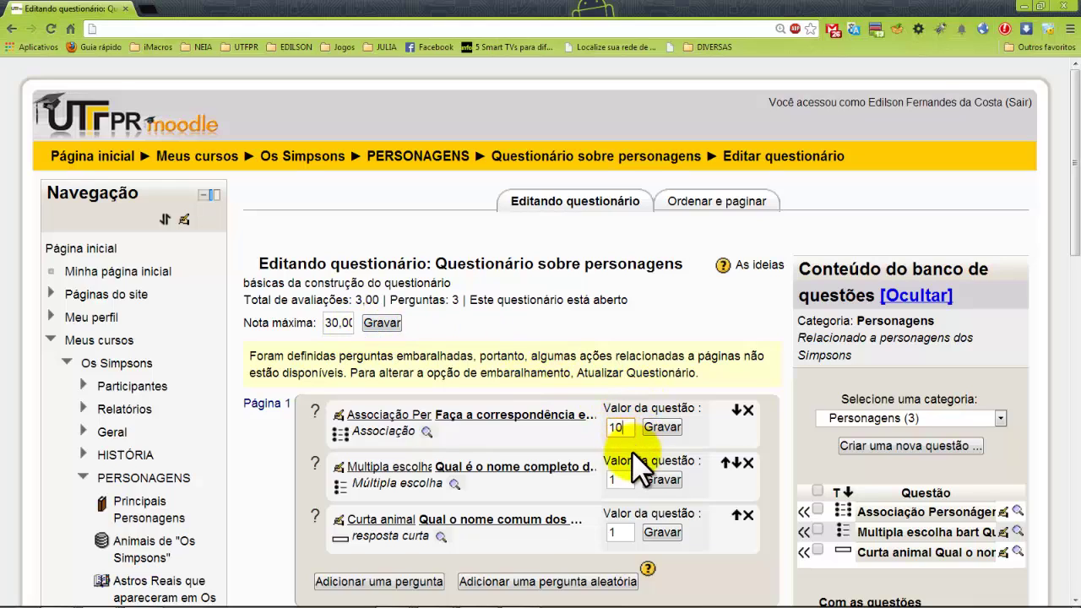
click(622, 478)
text(0)
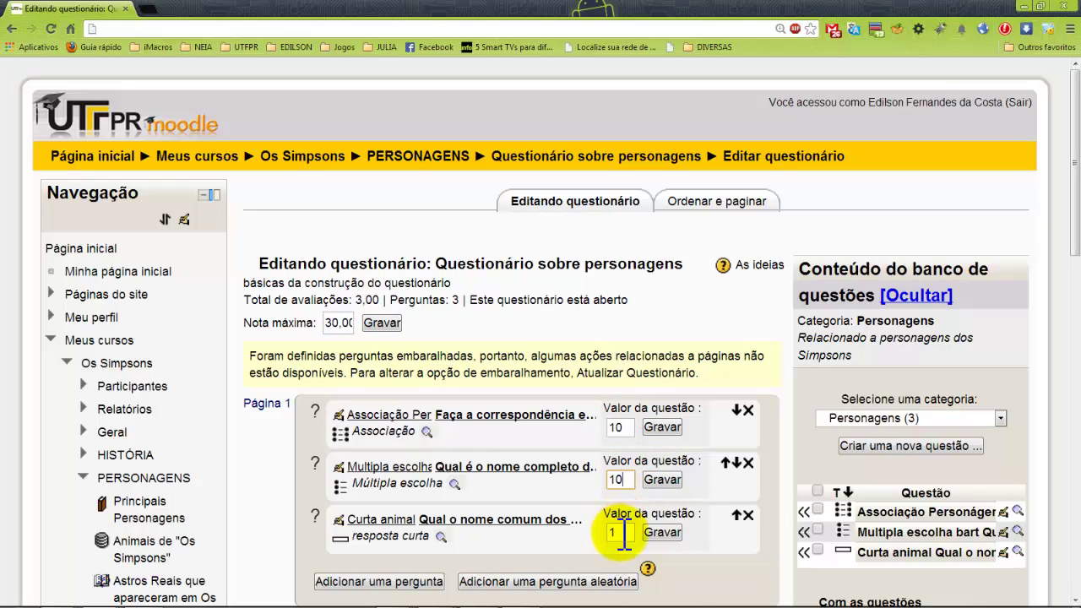
click(660, 426)
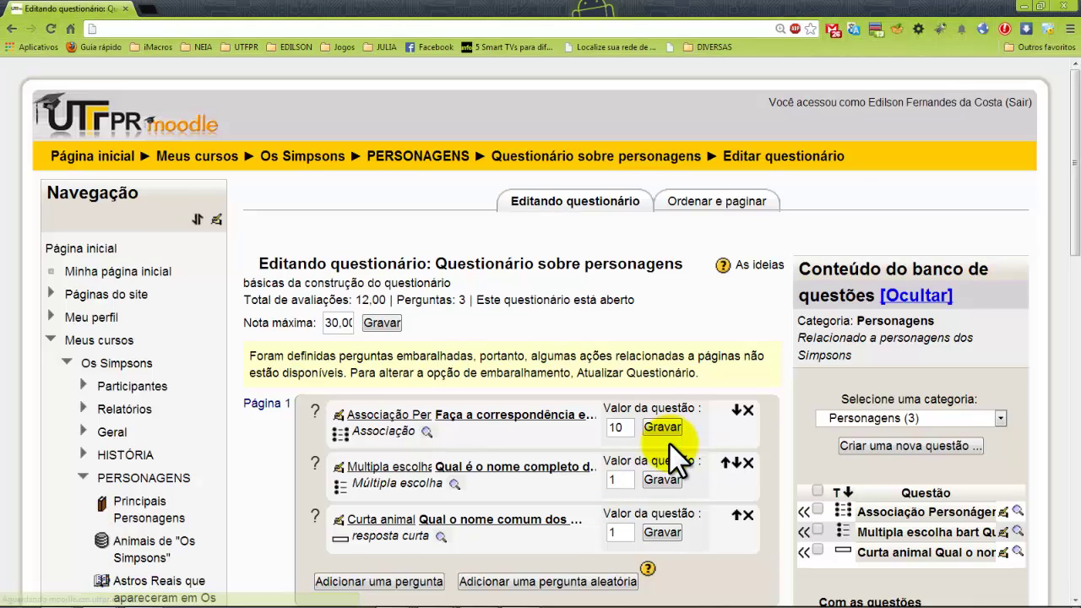
click(625, 478)
click(660, 479)
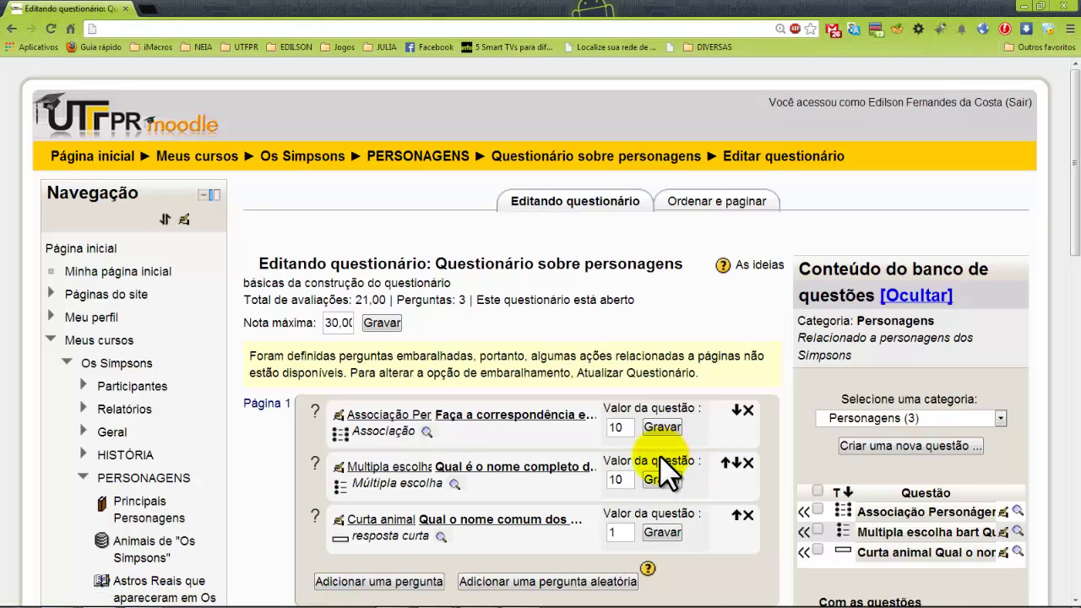
text(0)
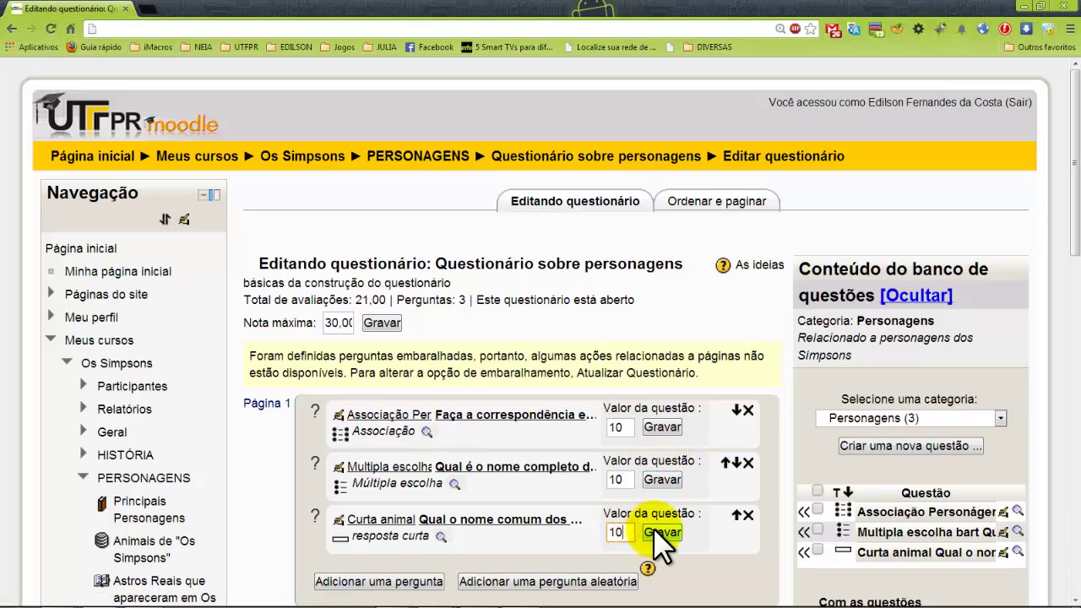
click(657, 531)
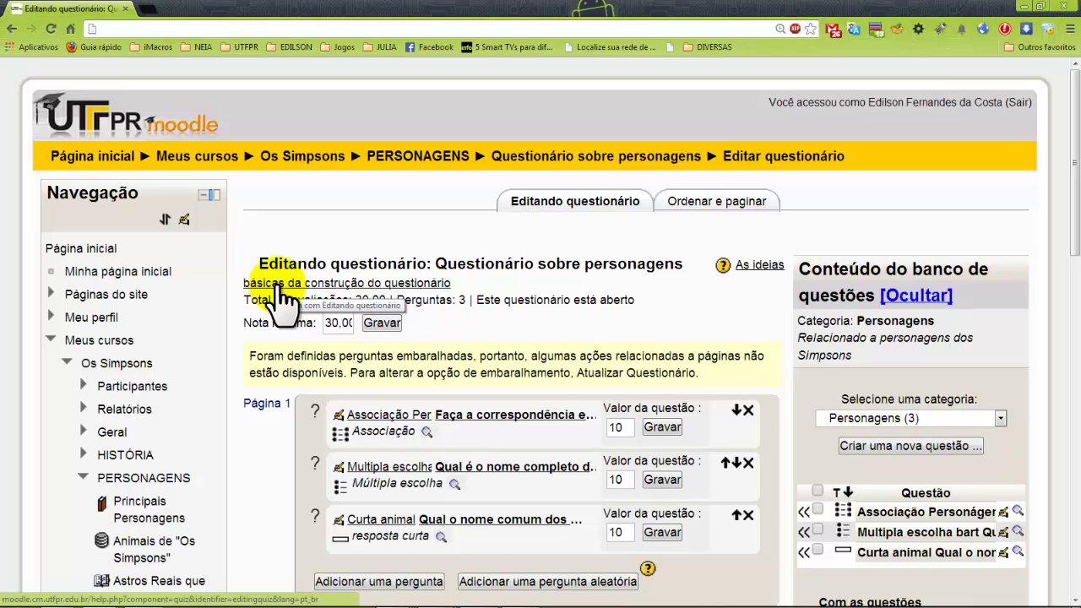
Step: Return to the Os Simpsons course page and open "Questionário sobre personagens" in the PERSONAGENS topic
scroll(486, 283, down, 4)
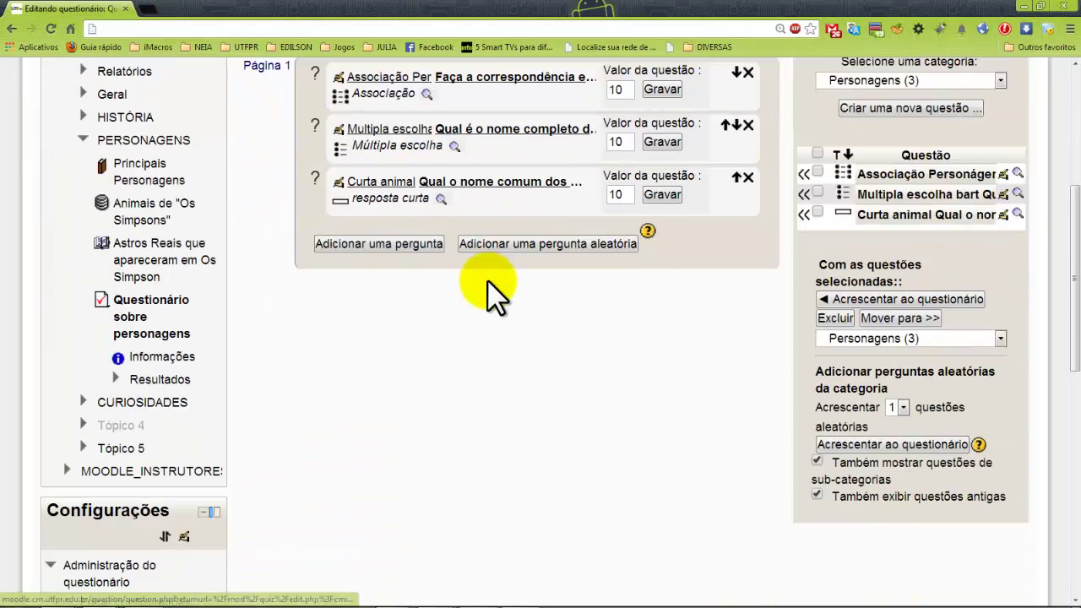
scroll(494, 291, down, 2)
scroll(493, 291, up, 6)
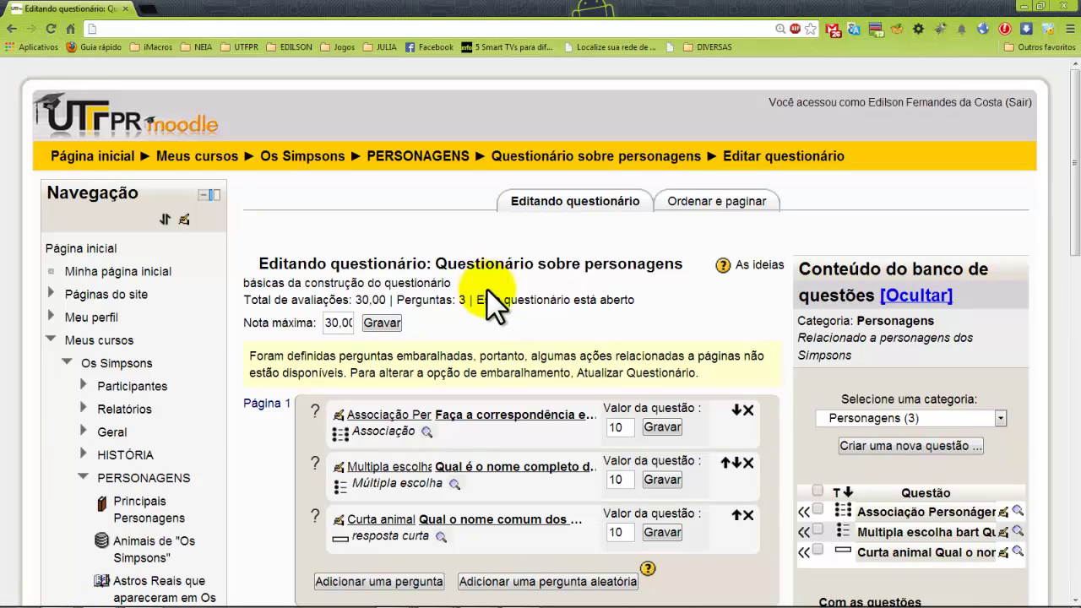
click(327, 159)
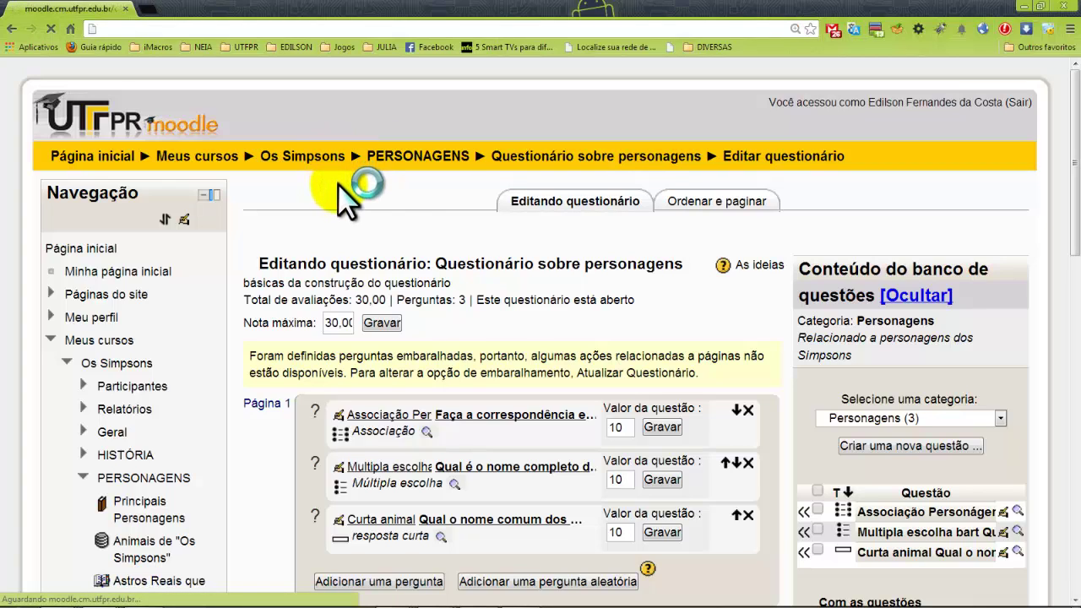
scroll(355, 218, down, 3)
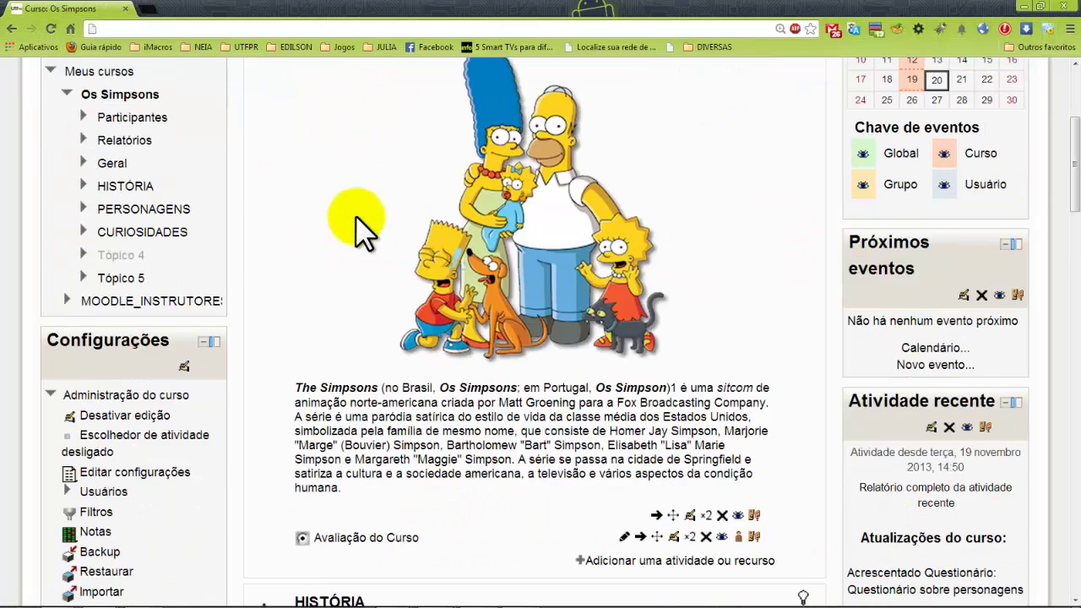
scroll(355, 218, down, 9)
scroll(363, 224, up, 1)
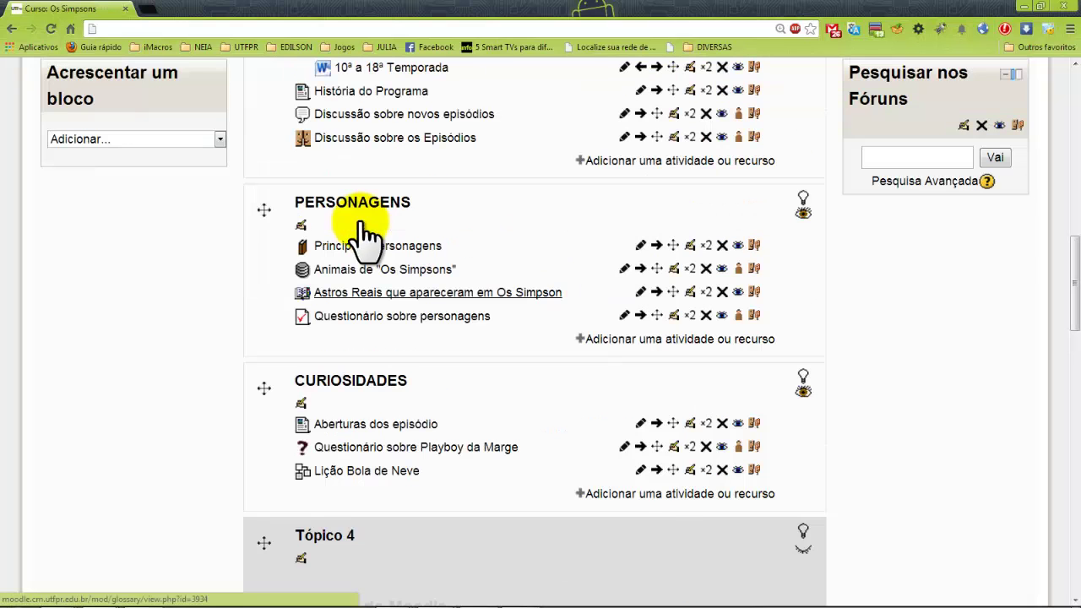
click(456, 316)
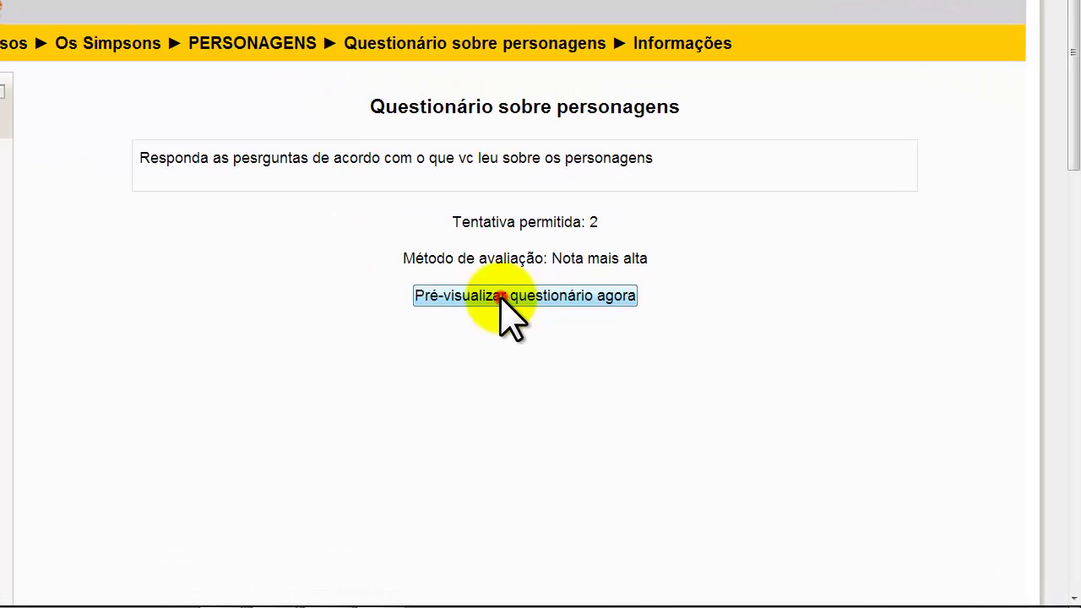
Step: Start a preview attempt of the quiz and confirm the new attempt
click(501, 296)
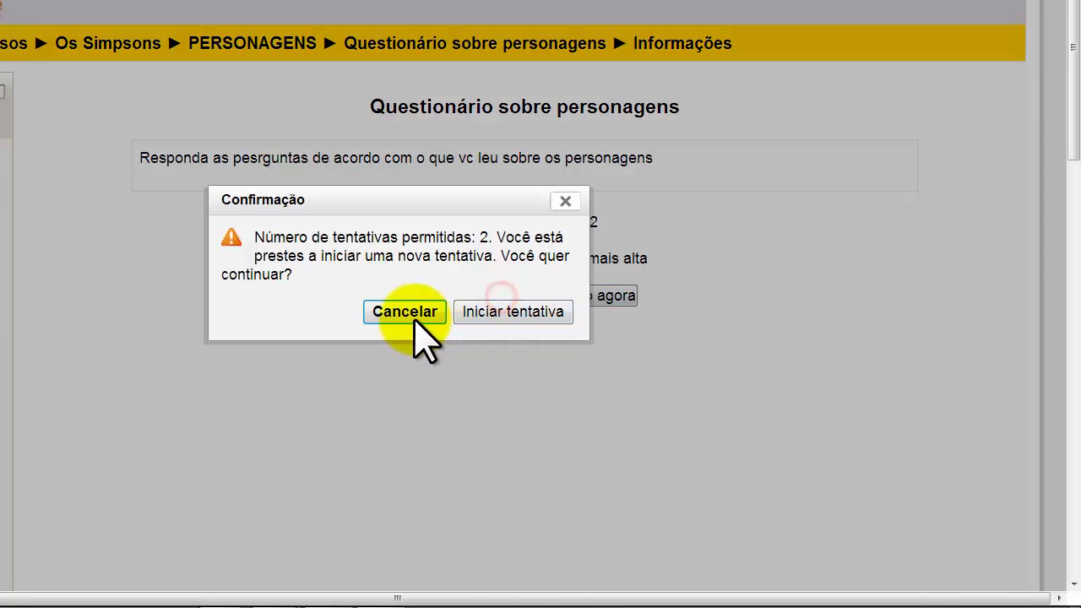
drag(318, 250, 496, 236)
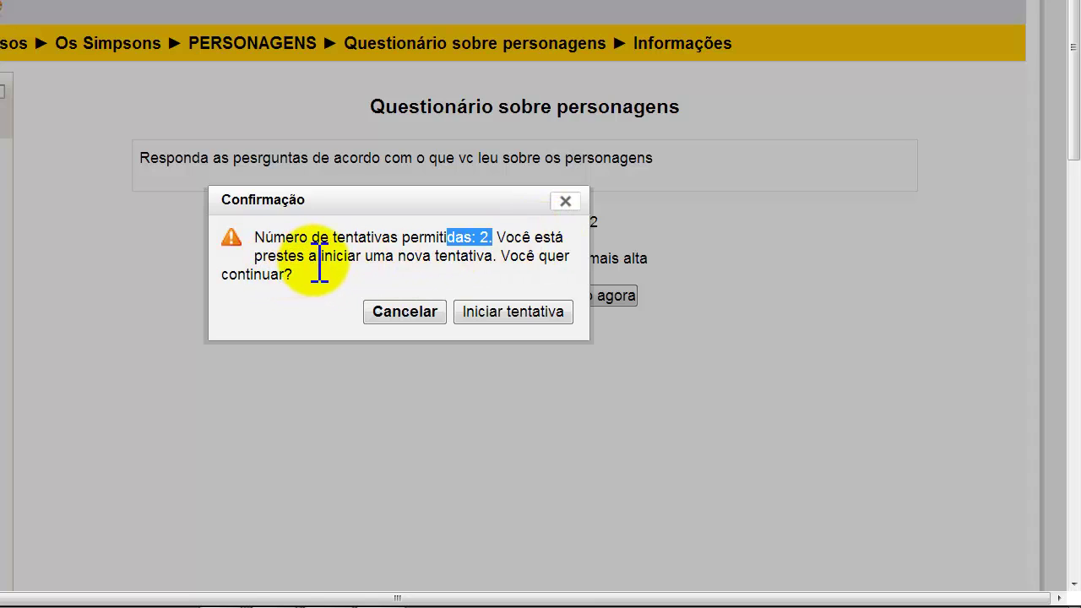
click(325, 263)
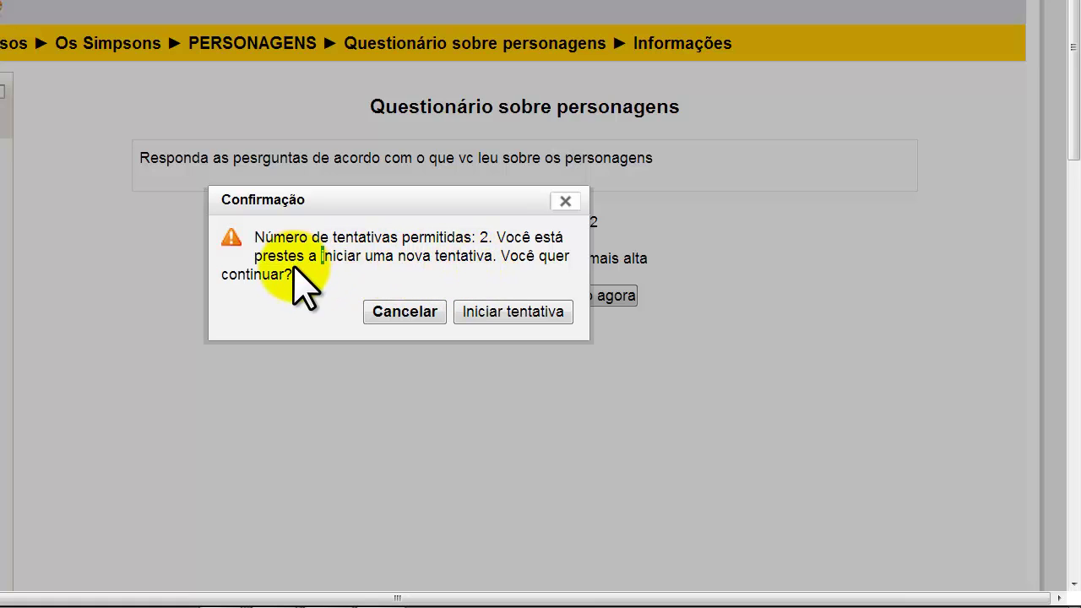
click(525, 310)
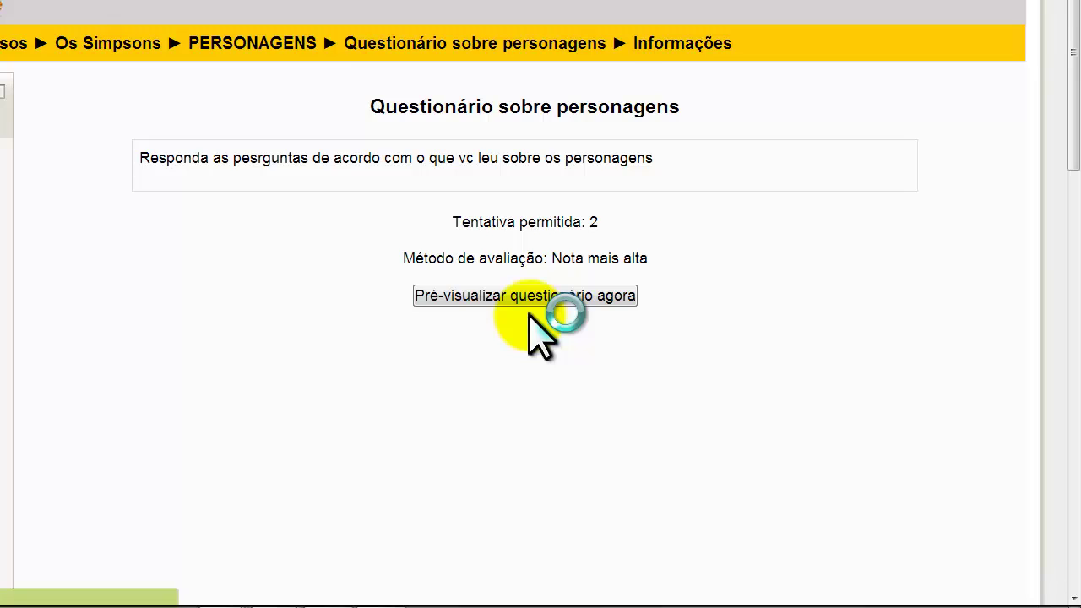
click(530, 302)
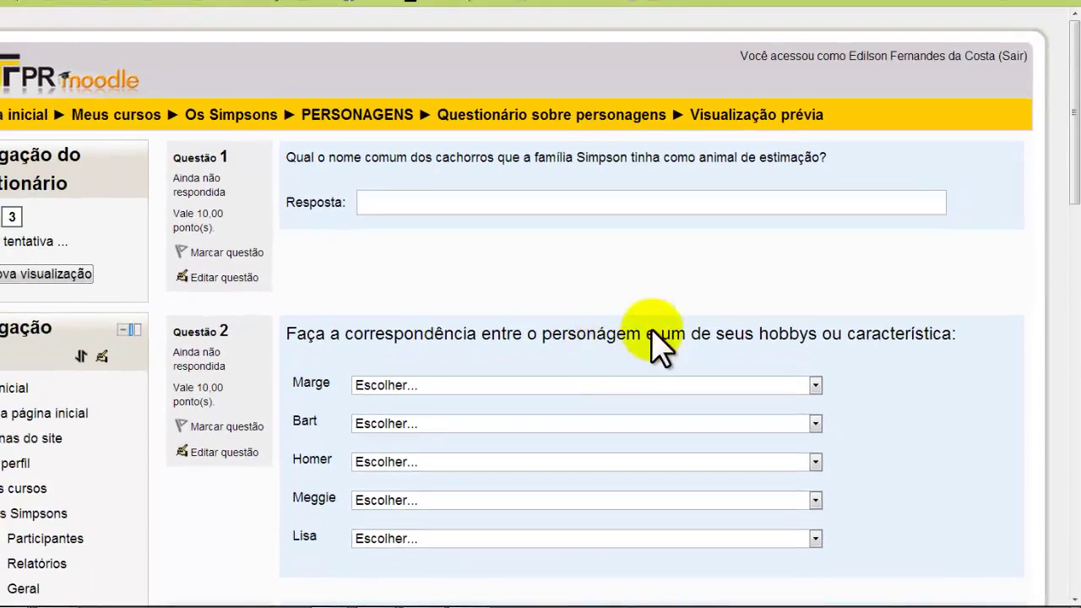
Step: Examine the three questions in the quiz preview, jumping to questions 2 and 3 with the quiz navigation
scroll(728, 342, down, 5)
scroll(728, 341, up, 5)
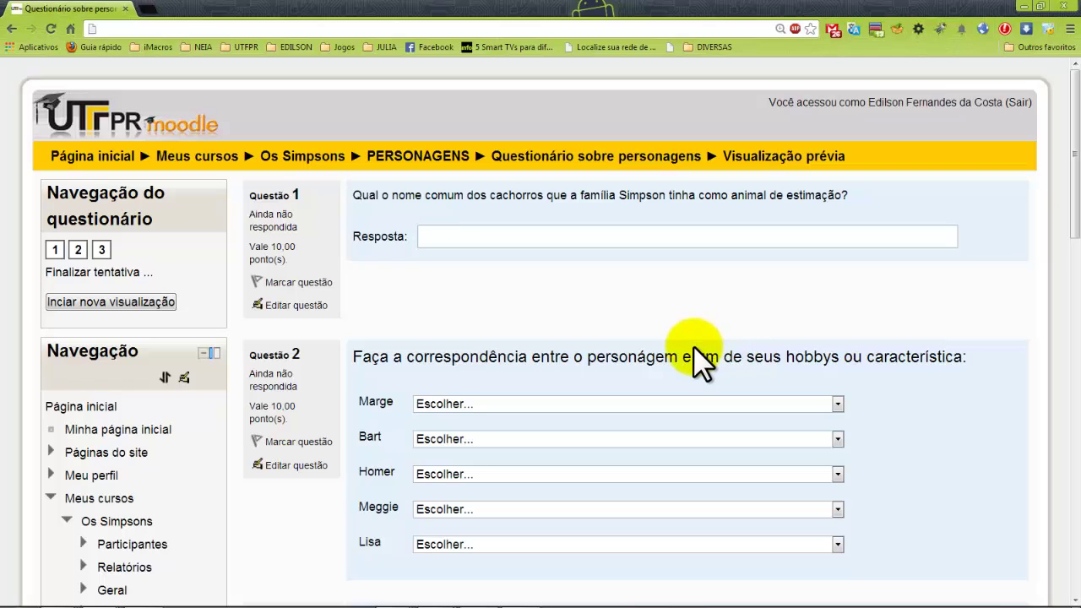
click(501, 236)
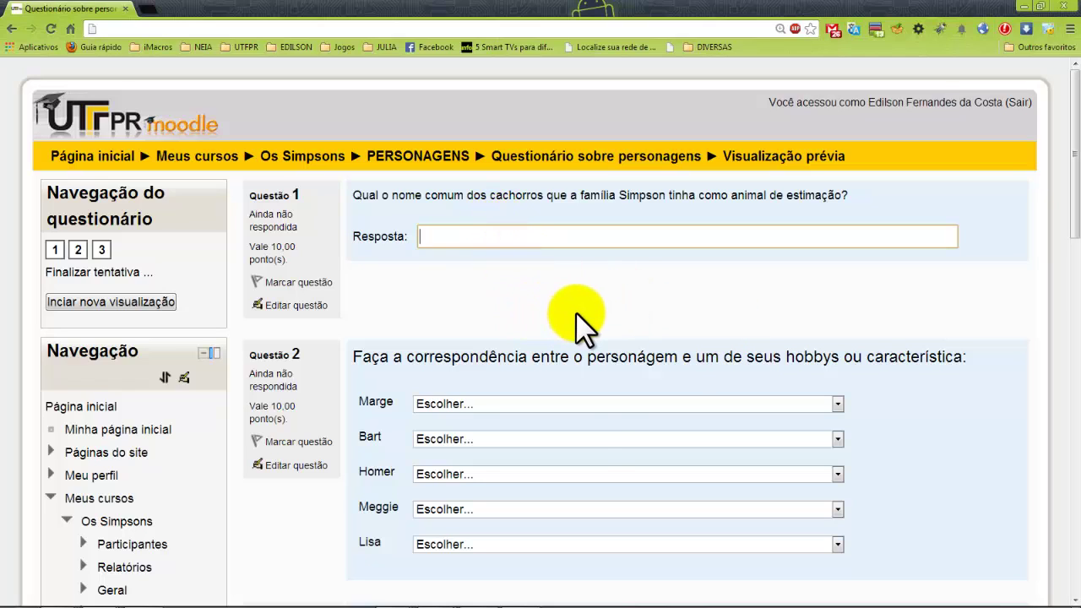
scroll(512, 274, down, 6)
scroll(510, 268, up, 6)
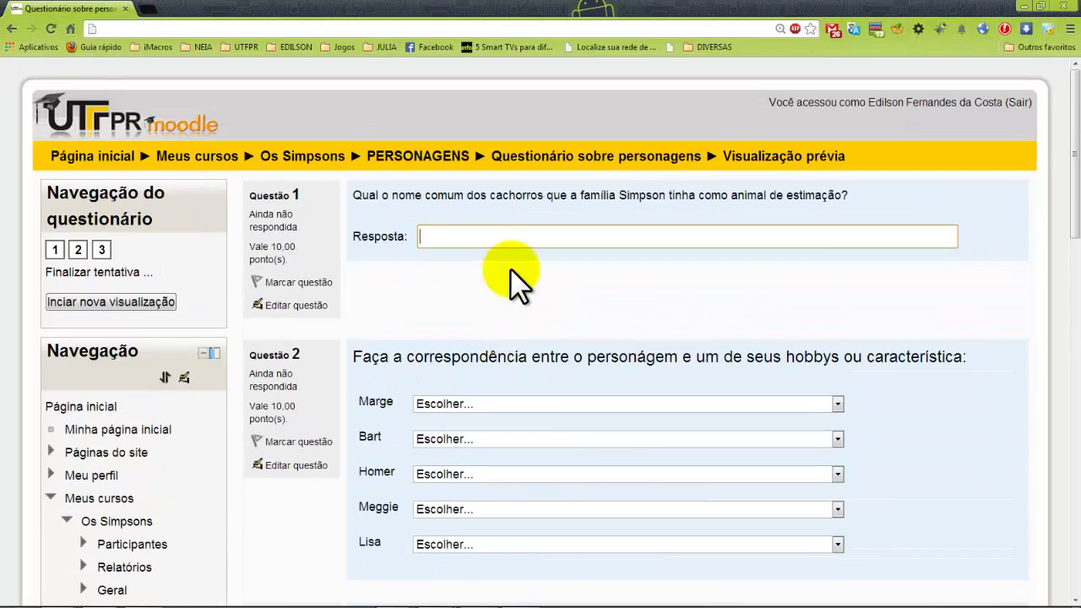
click(74, 249)
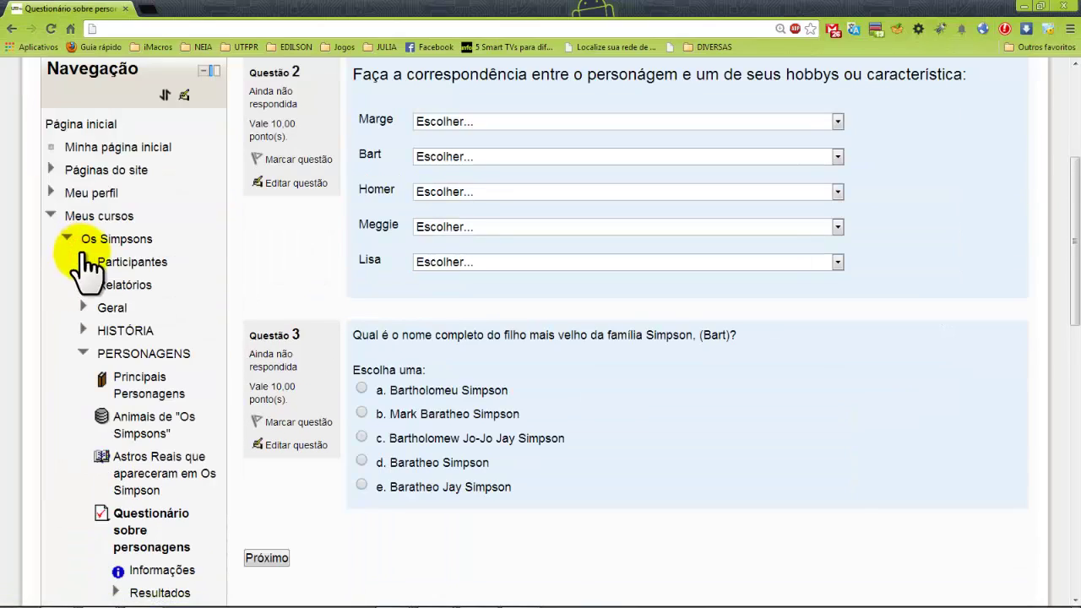
scroll(299, 325, up, 3)
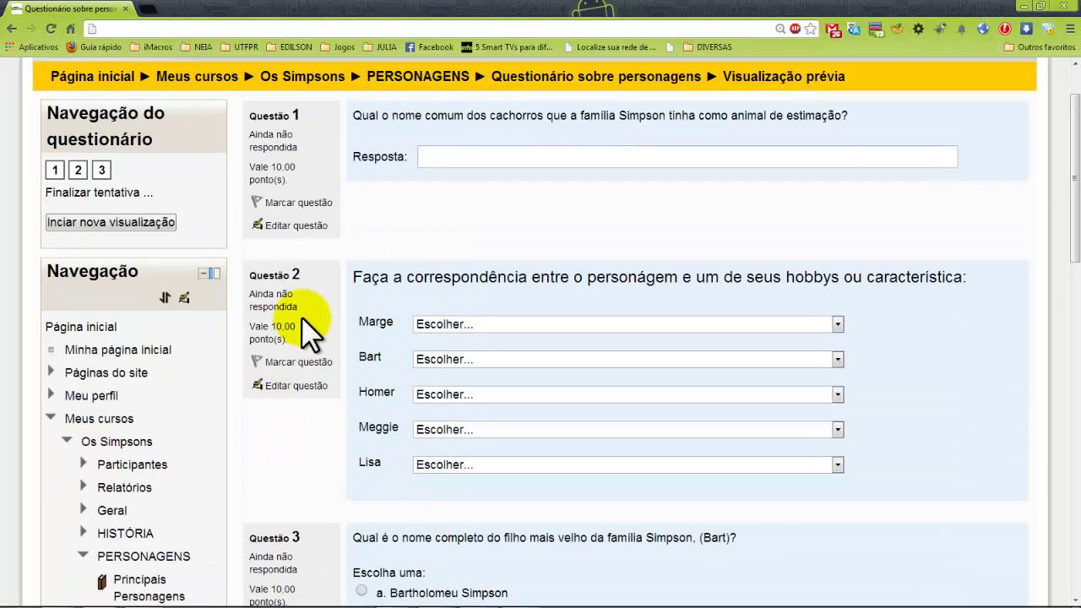
click(102, 173)
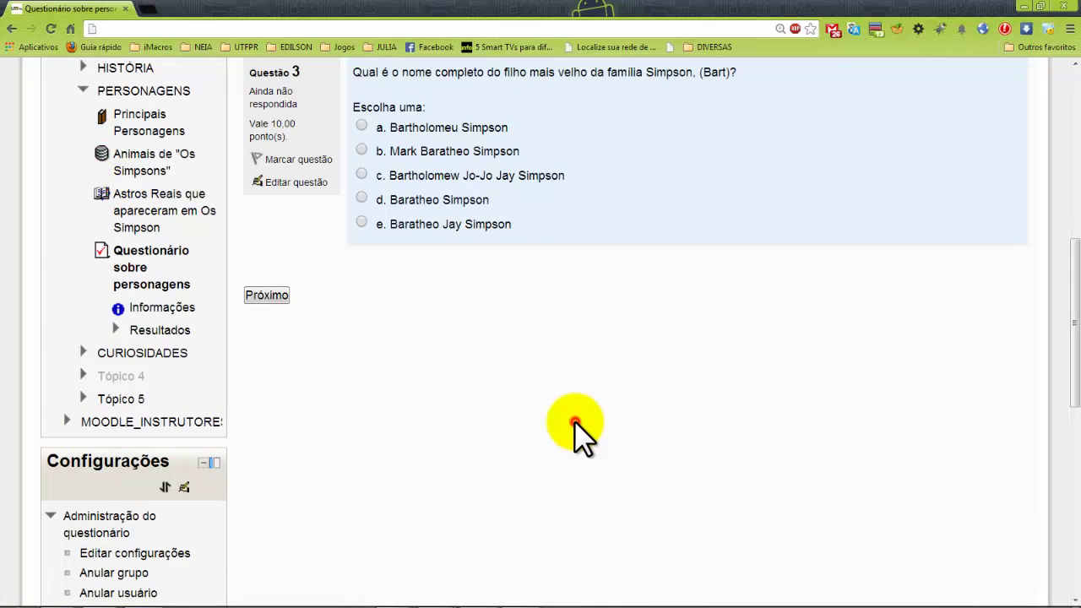
scroll(574, 420, up, 3)
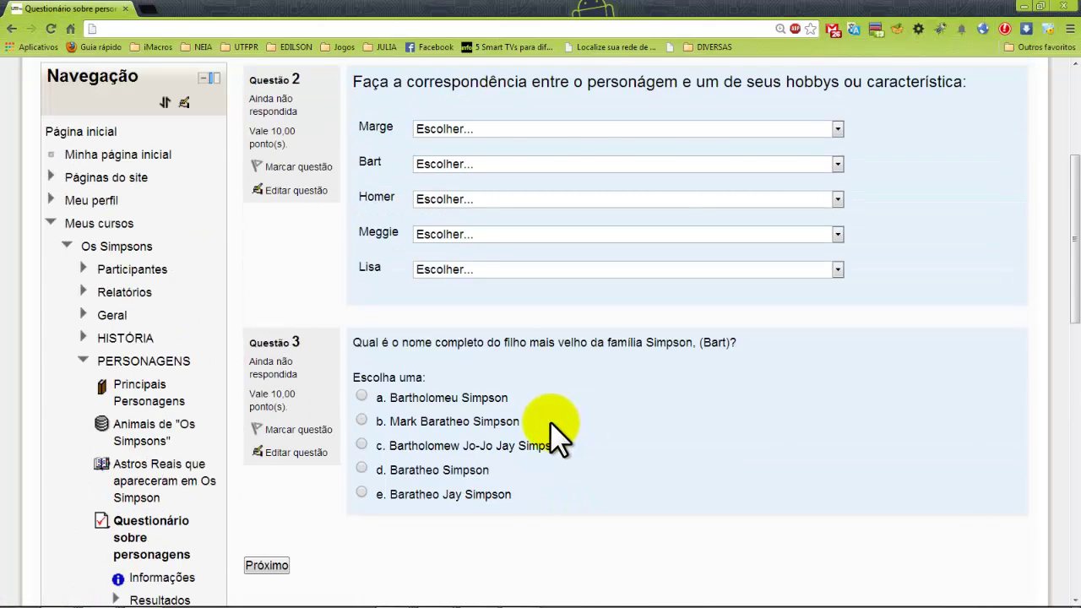
scroll(550, 433, up, 3)
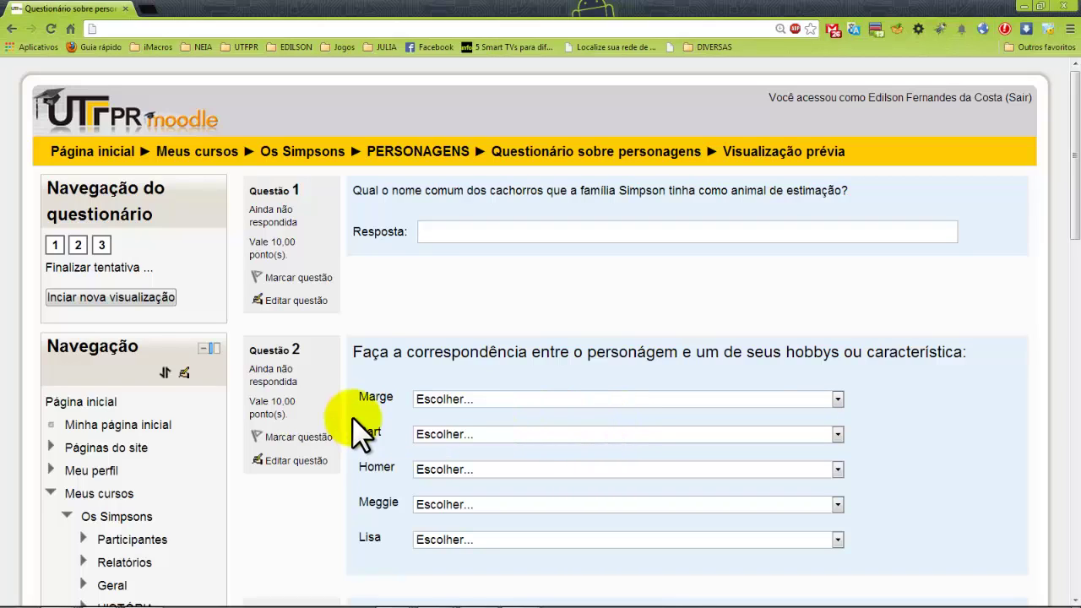
Step: Review the character-hobby matching question and the multiple-choice options for Bart's full name in the quiz preview
drag(351, 351, 906, 355)
click(920, 394)
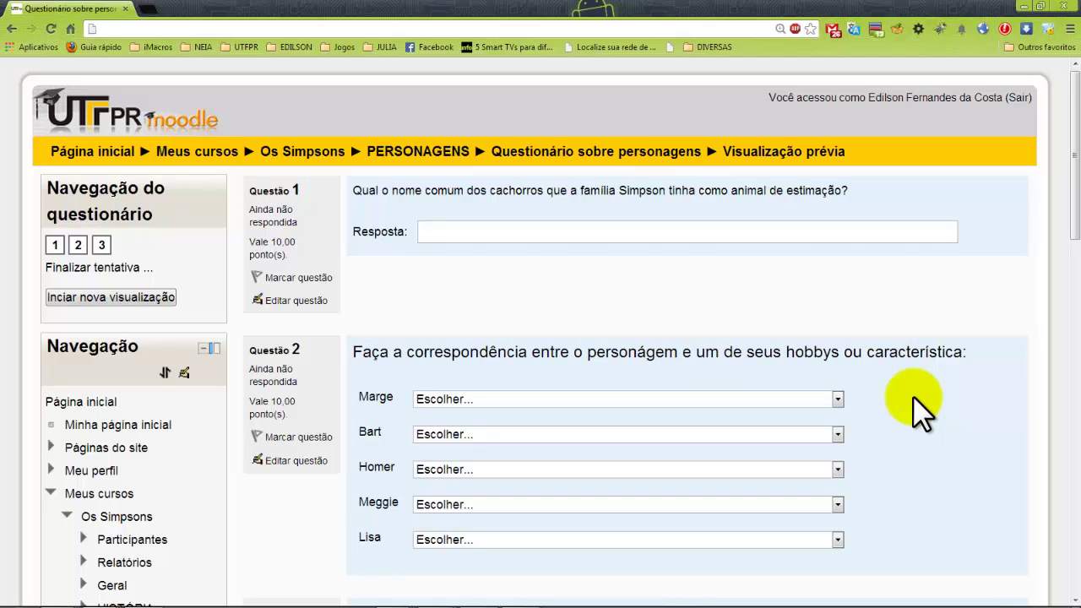
scroll(910, 402, down, 2)
scroll(908, 401, down, 3)
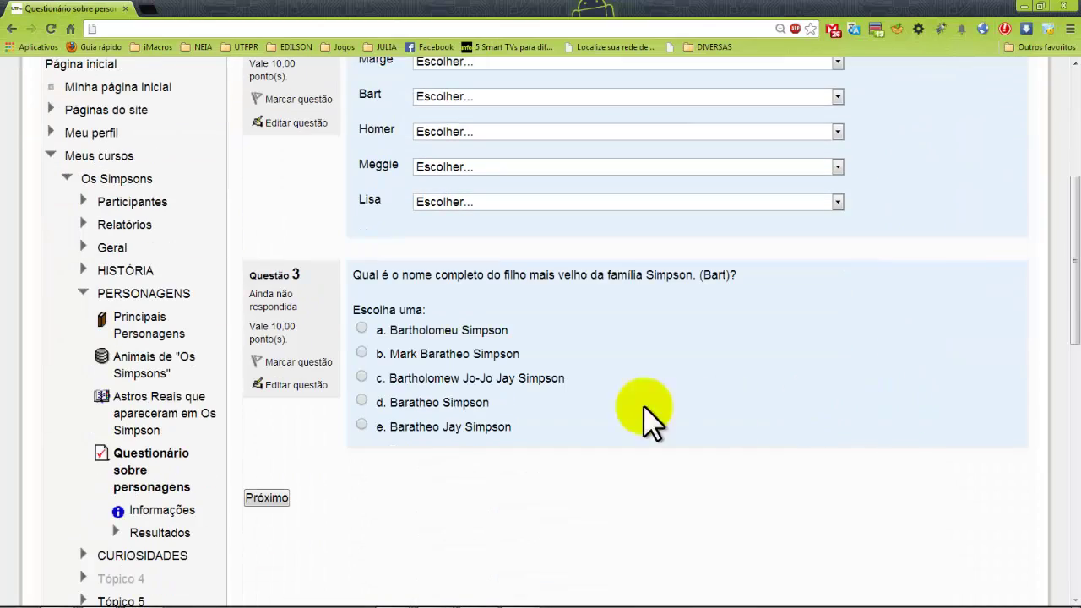
drag(406, 470, 434, 297)
click(796, 403)
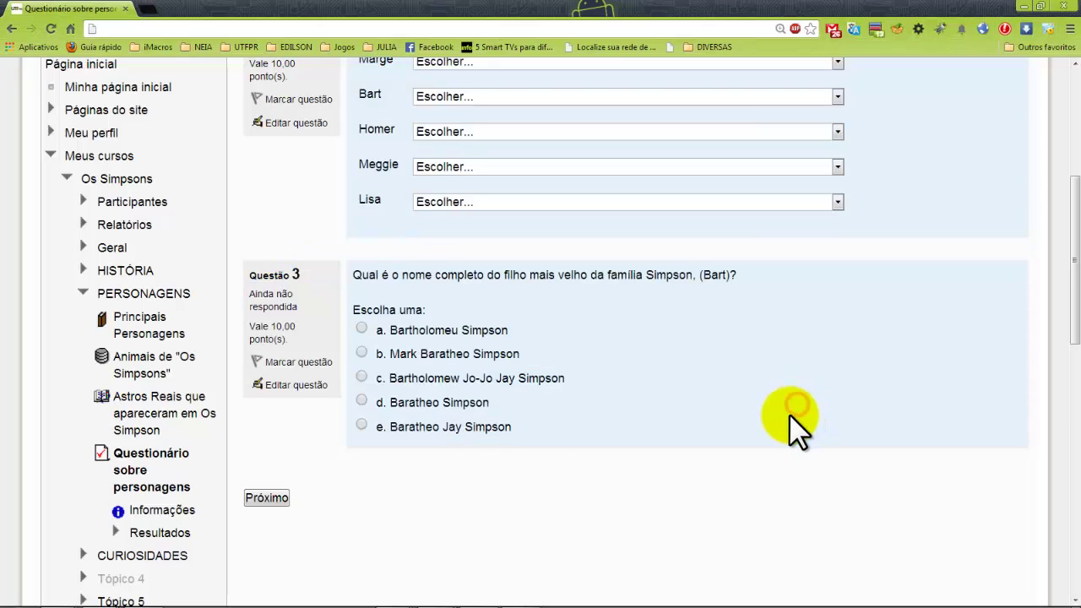
scroll(788, 414, up, 3)
scroll(789, 416, up, 1)
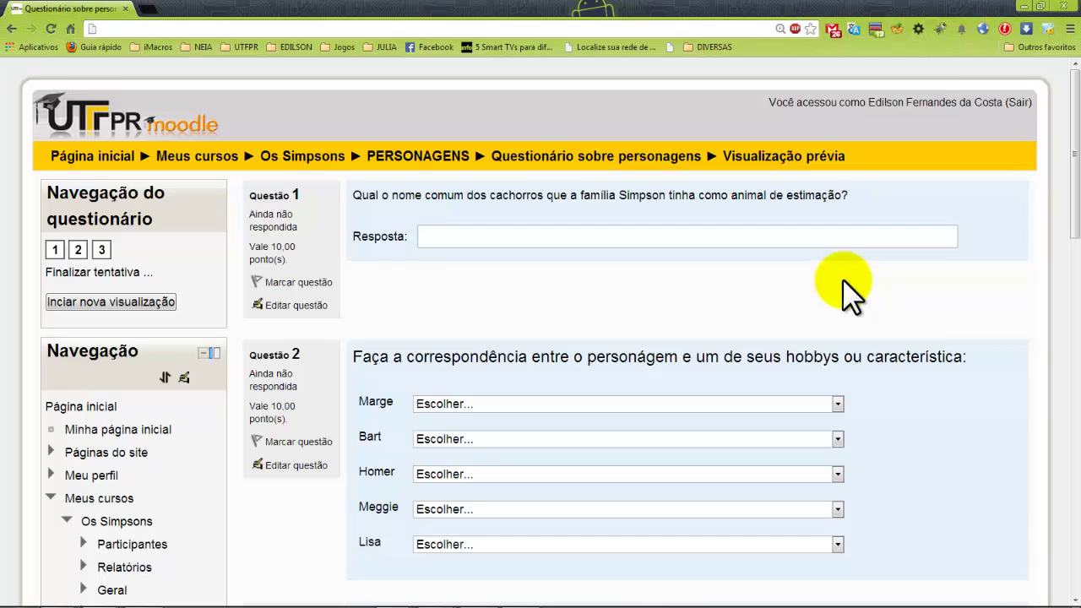
Step: Return to the Os Simpsons course page and turn editing mode off
click(285, 157)
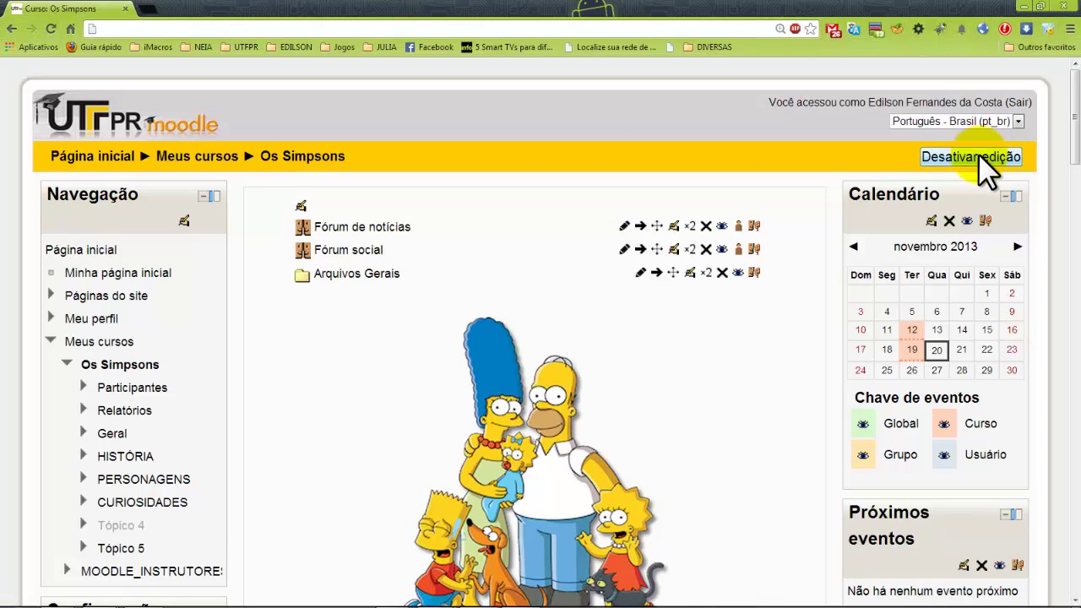
click(971, 158)
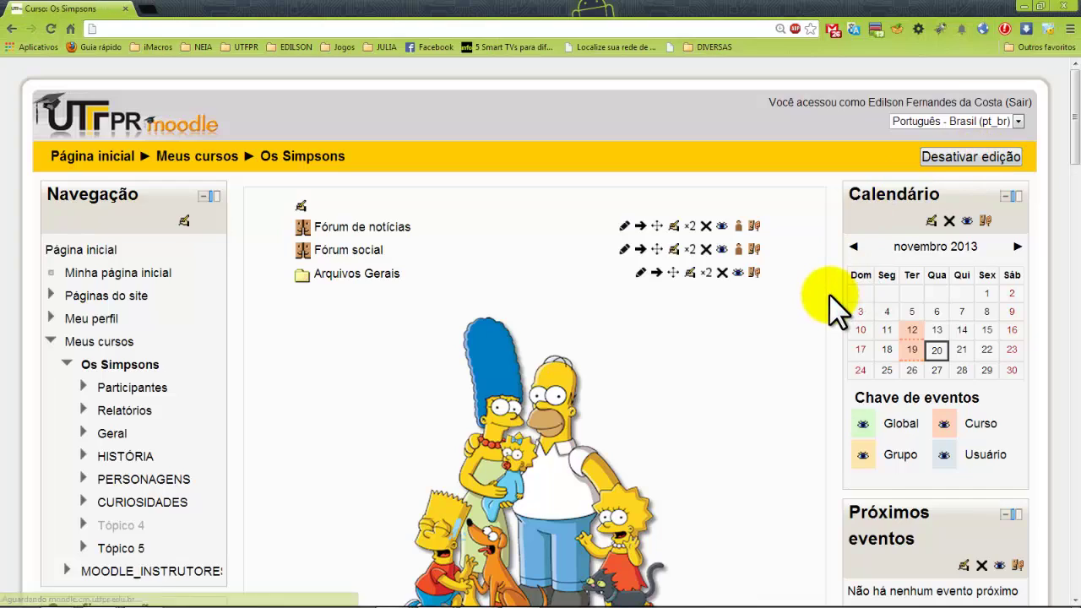